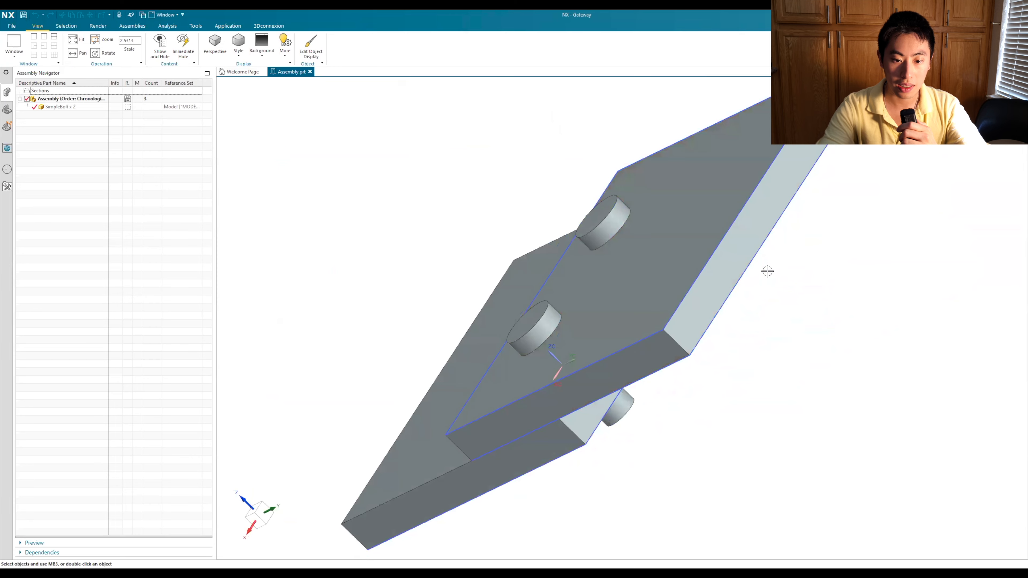
# Examine the two overlapping plates and their bolts from several angles
pyautogui.moveTo(745, 252); pyautogui.dragTo(548, 372, button='middle')
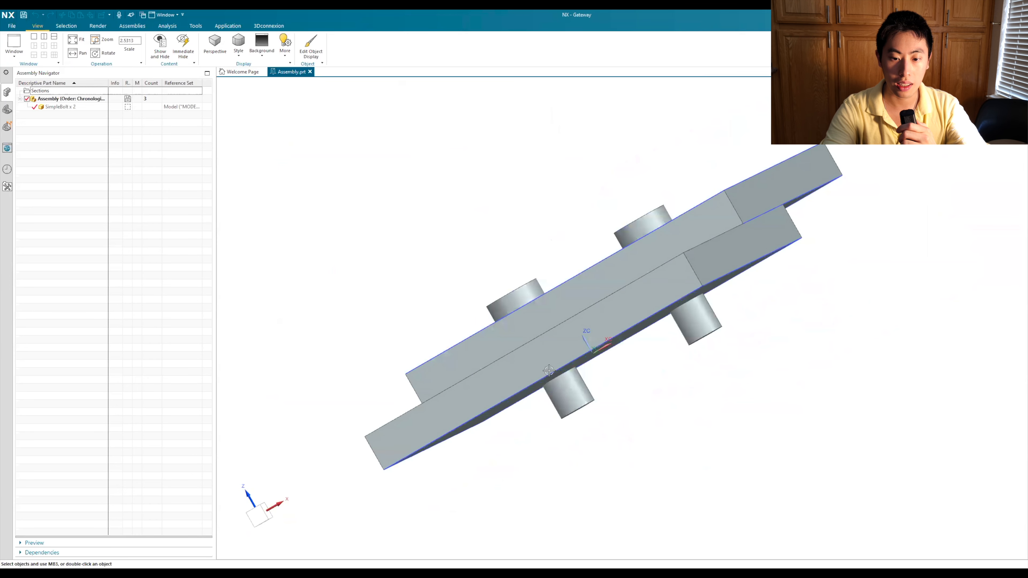
pyautogui.moveTo(481, 408); pyautogui.dragTo(443, 427, button='middle')
pyautogui.scroll(1, 441, 418)
pyautogui.scroll(-2, 440, 417)
pyautogui.scroll(-1, 440, 418)
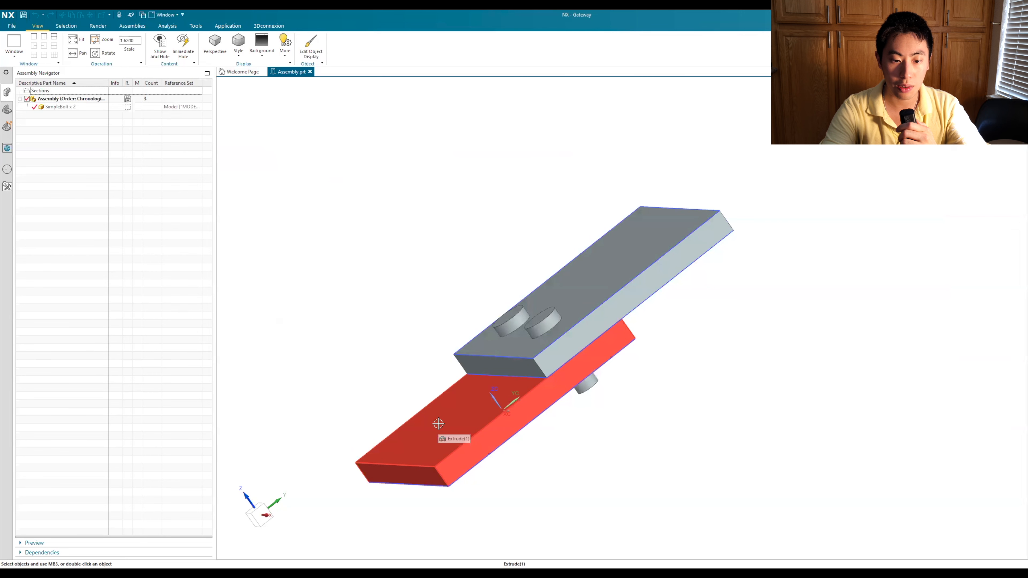
pyautogui.moveTo(390, 390); pyautogui.dragTo(408, 386, button='middle')
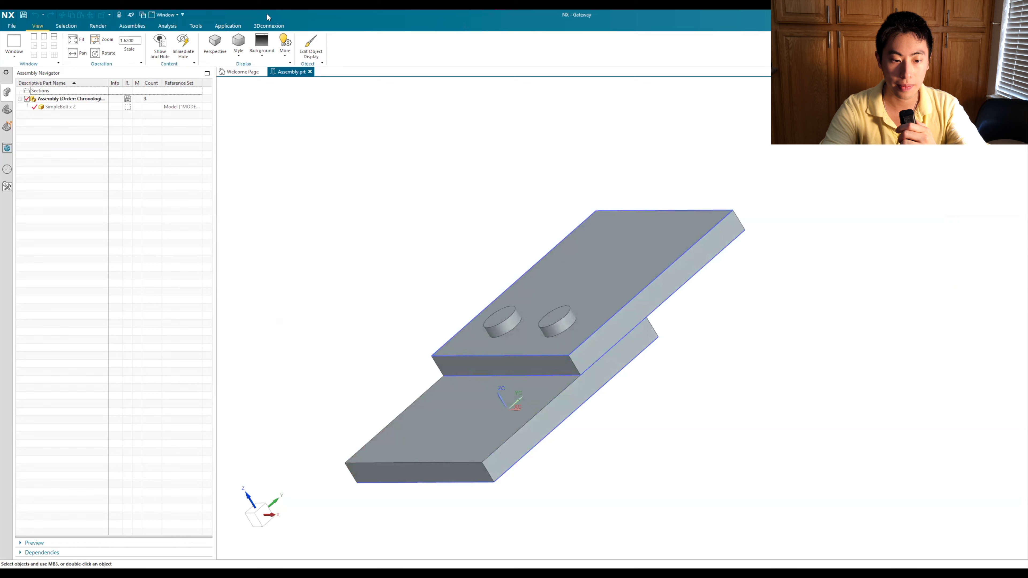
# Try to open the assembly in the Pre/Post application
pyautogui.click(231, 26)
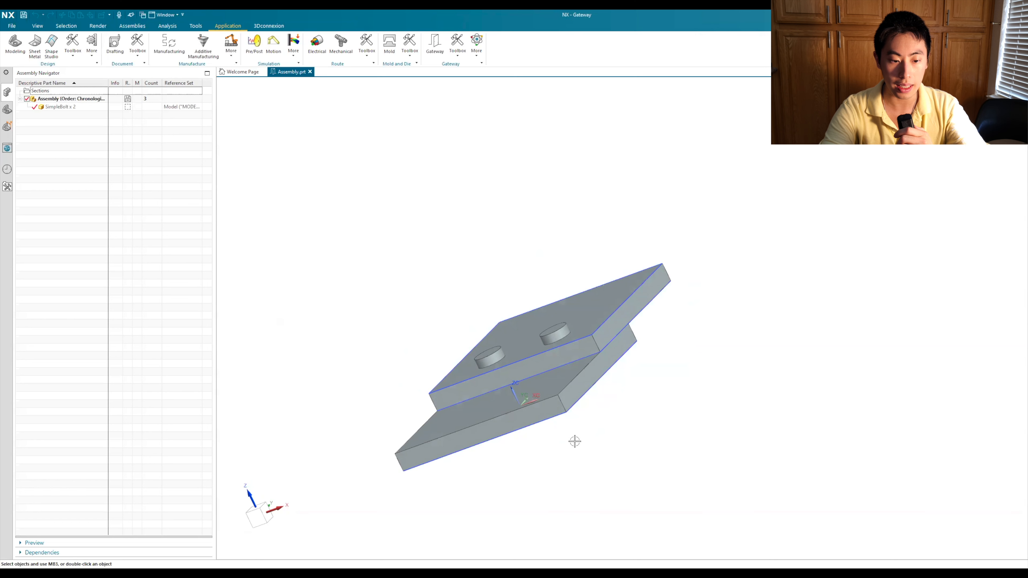
pyautogui.click(254, 43)
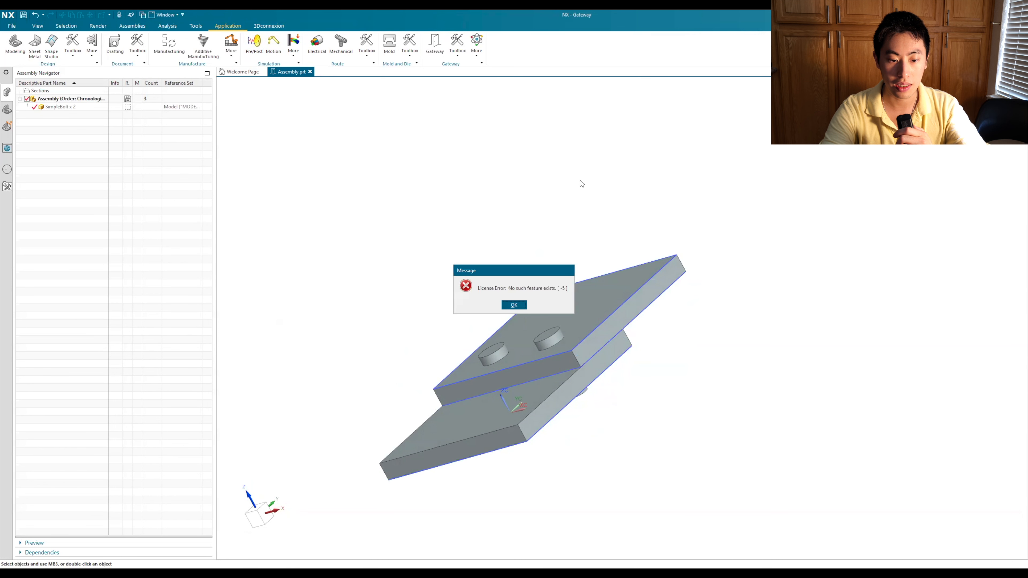
pyautogui.moveTo(521, 267); pyautogui.dragTo(520, 228)
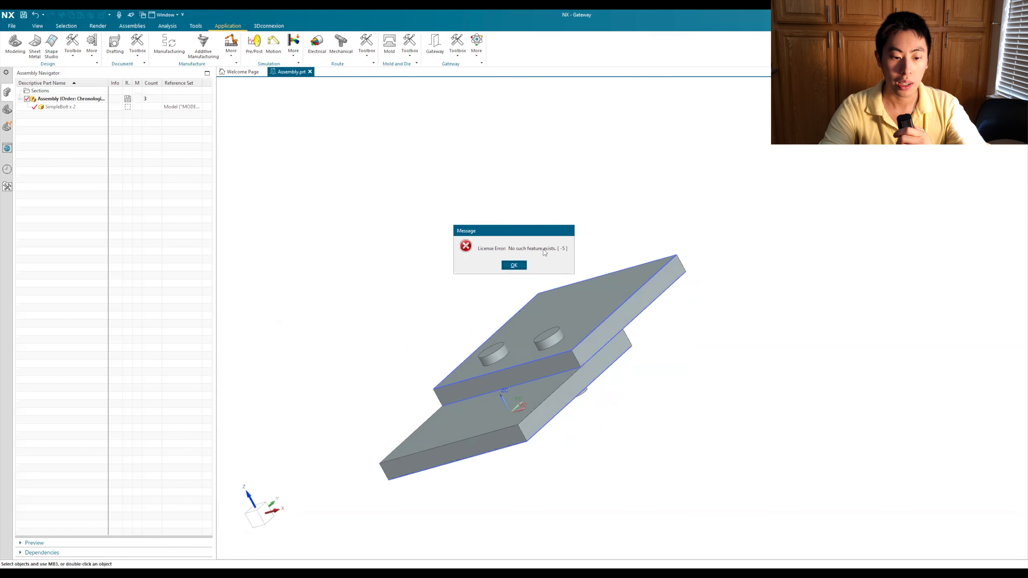
pyautogui.click(511, 265)
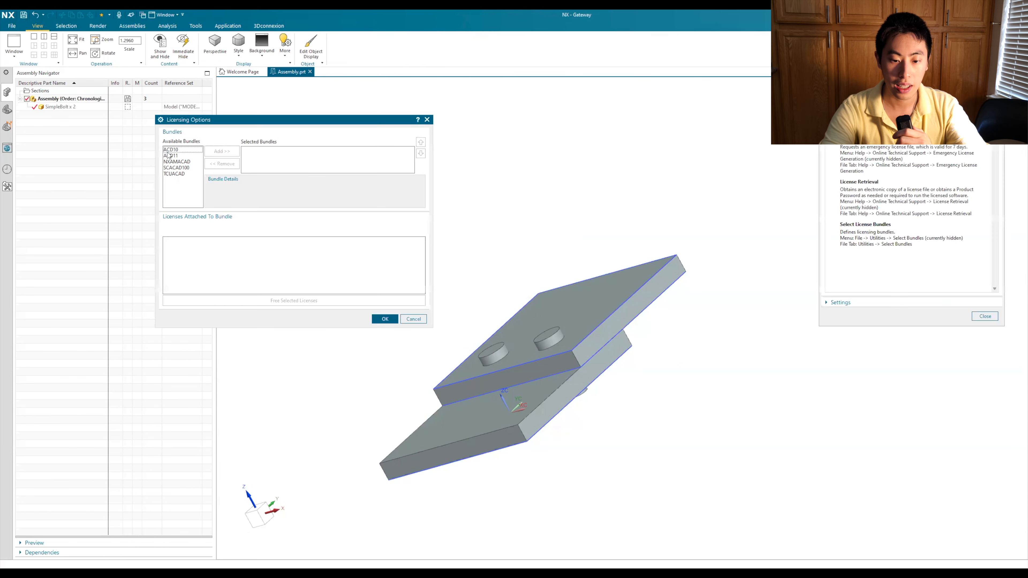
# Add the license bundles ACD10, ACD11, NXAMACAD, SCACAD100 and TCUACAD to the selected bundles and accept the licensing options
pyautogui.click(174, 150)
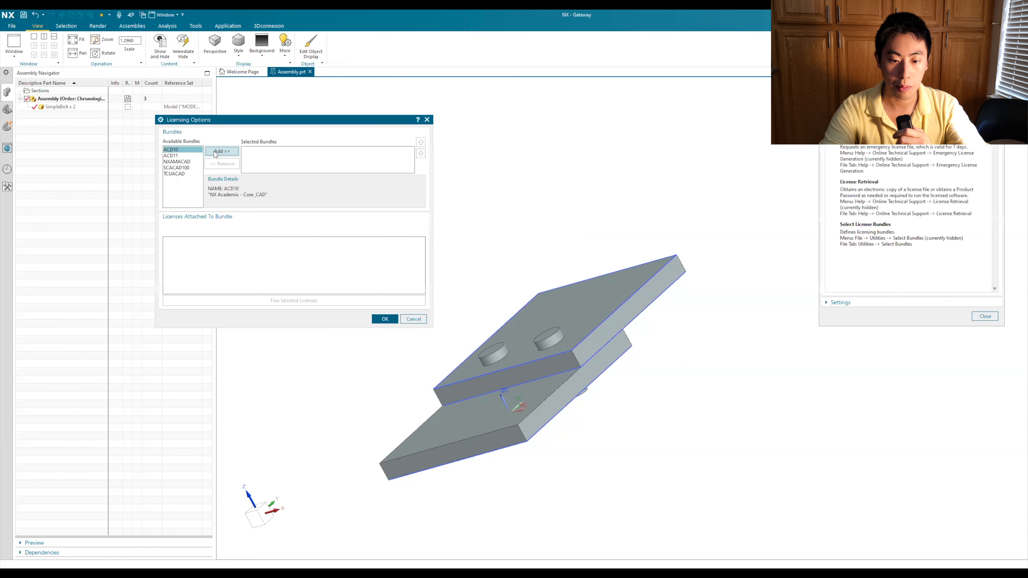
pyautogui.click(211, 153)
pyautogui.click(213, 152)
pyautogui.click(214, 152)
pyautogui.click(216, 151)
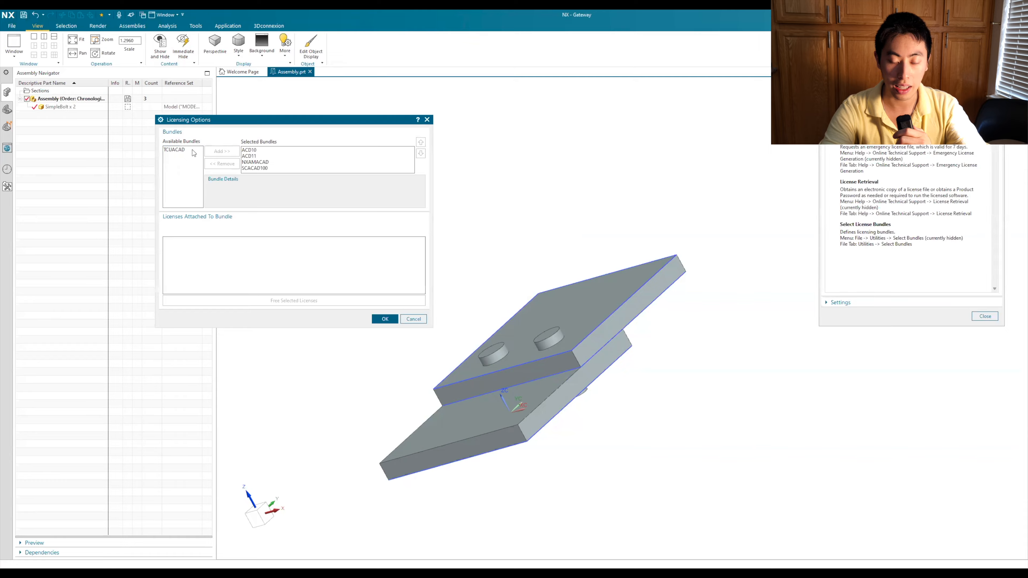
pyautogui.click(216, 151)
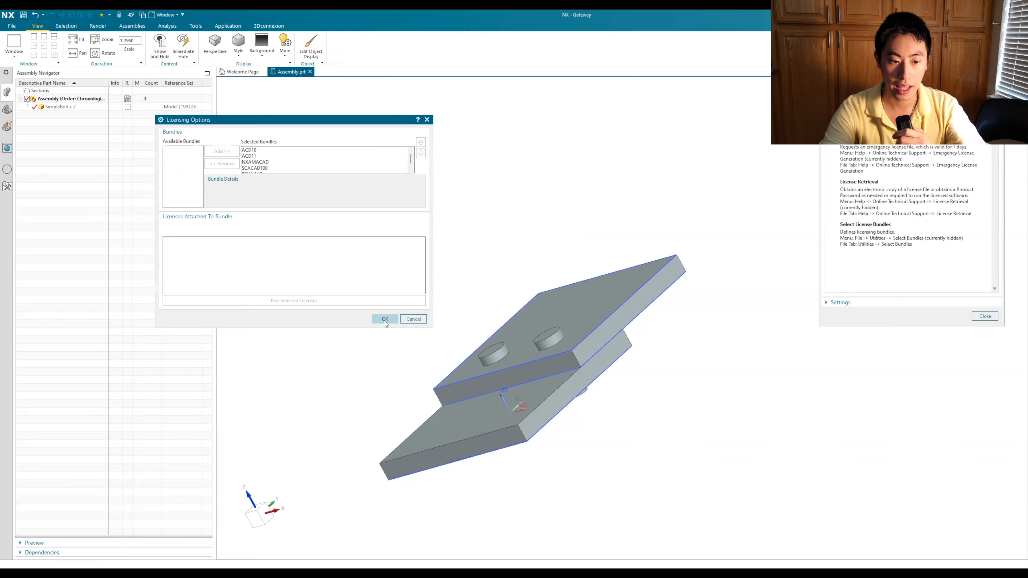
pyautogui.press('Return')
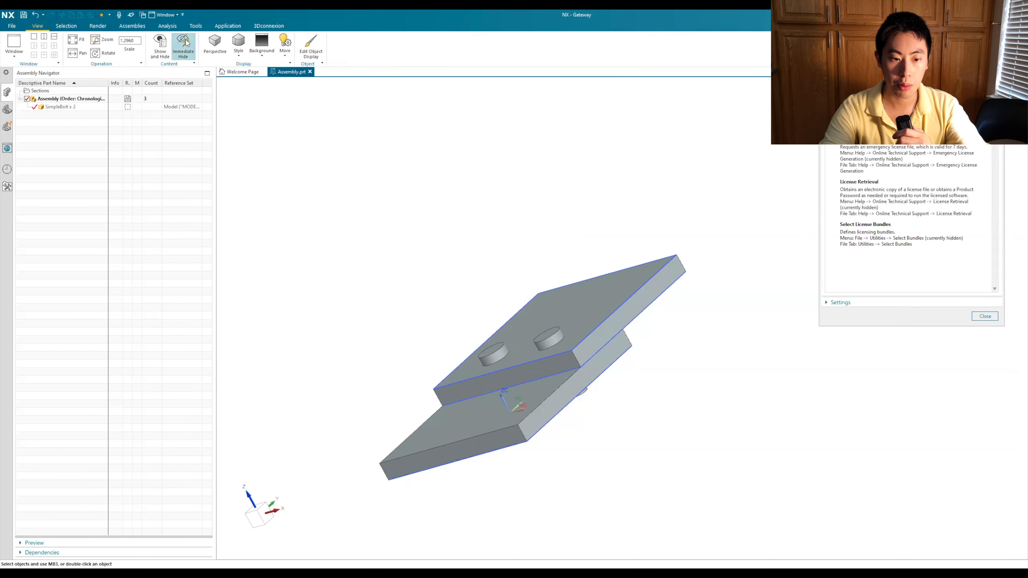
# Enter the Pre/Post application and create a new FEM and simulation with an idealized part for the Simcenter Nastran structural environment
pyautogui.click(228, 26)
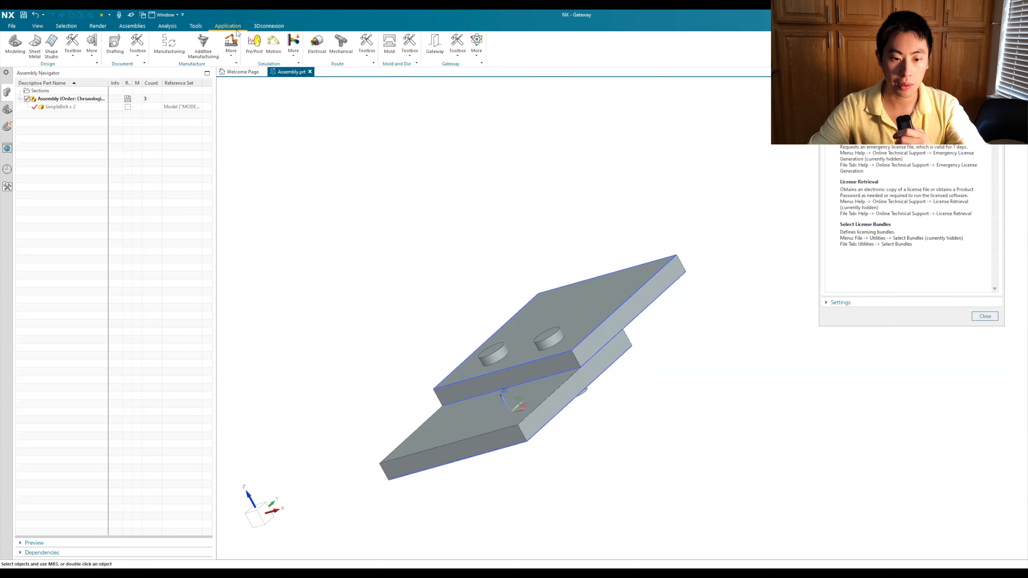
pyautogui.click(252, 40)
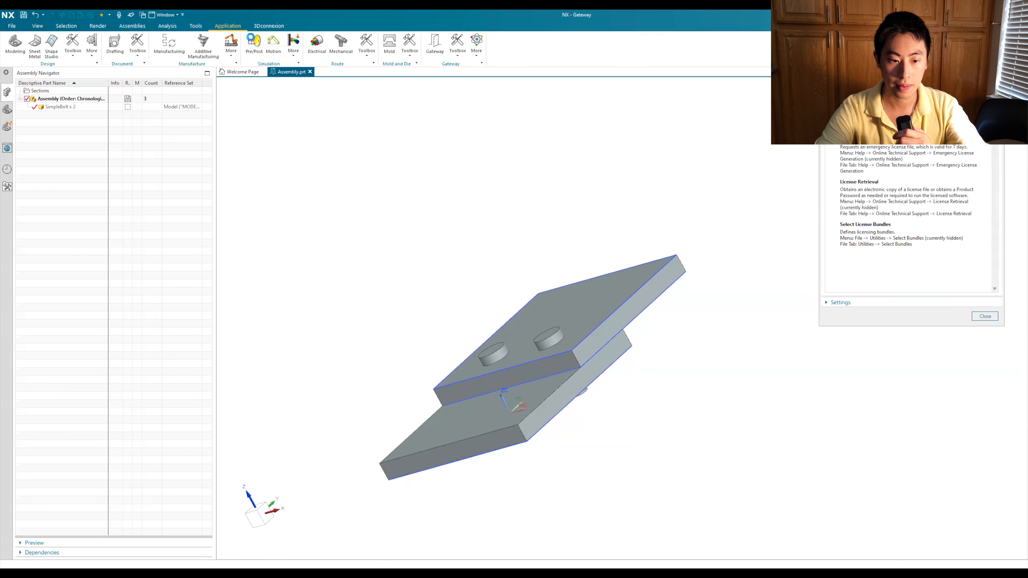
pyautogui.click(20, 57)
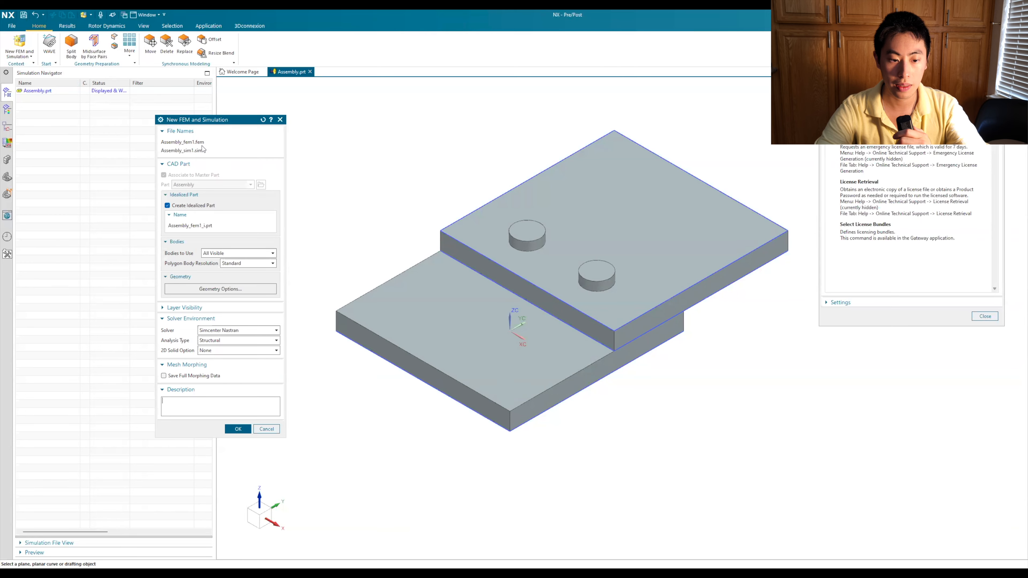
pyautogui.moveTo(215, 123); pyautogui.dragTo(247, 117)
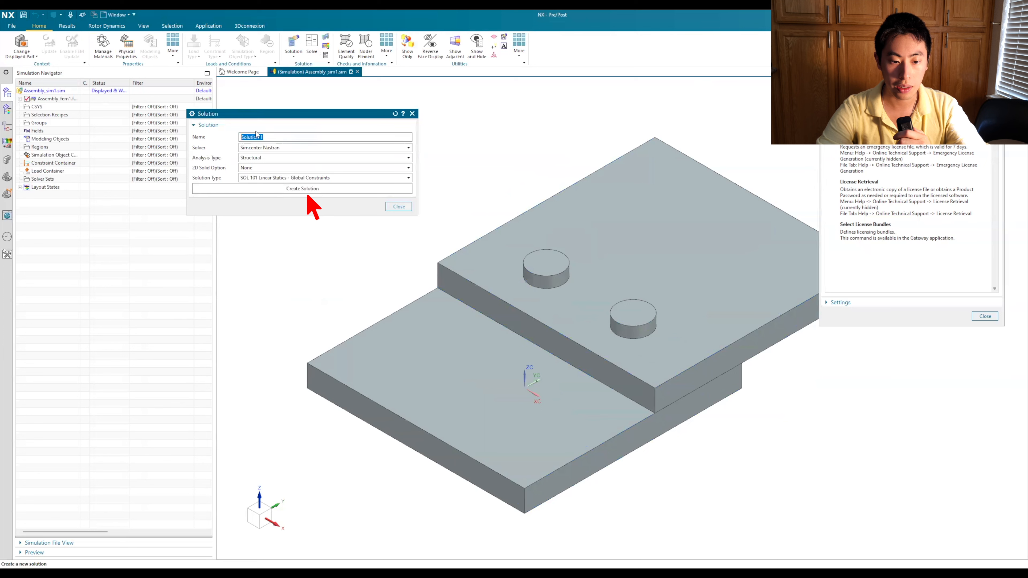
# Create Solution 1 with the solution type SOL 101 Linear Statics - Global Constraints and default settings
pyautogui.moveTo(272, 115); pyautogui.dragTo(301, 132)
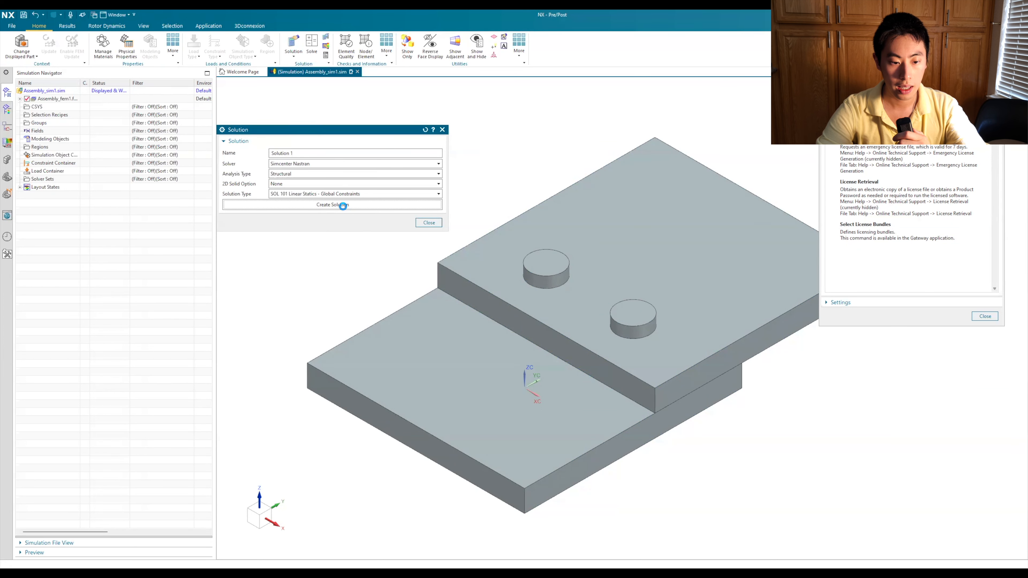
pyautogui.click(343, 205)
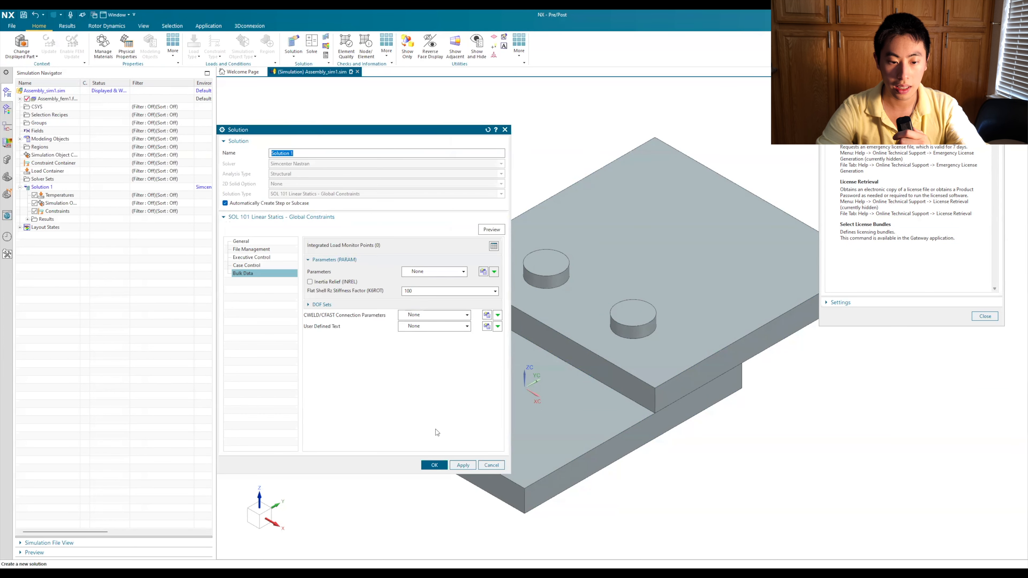
pyautogui.click(437, 464)
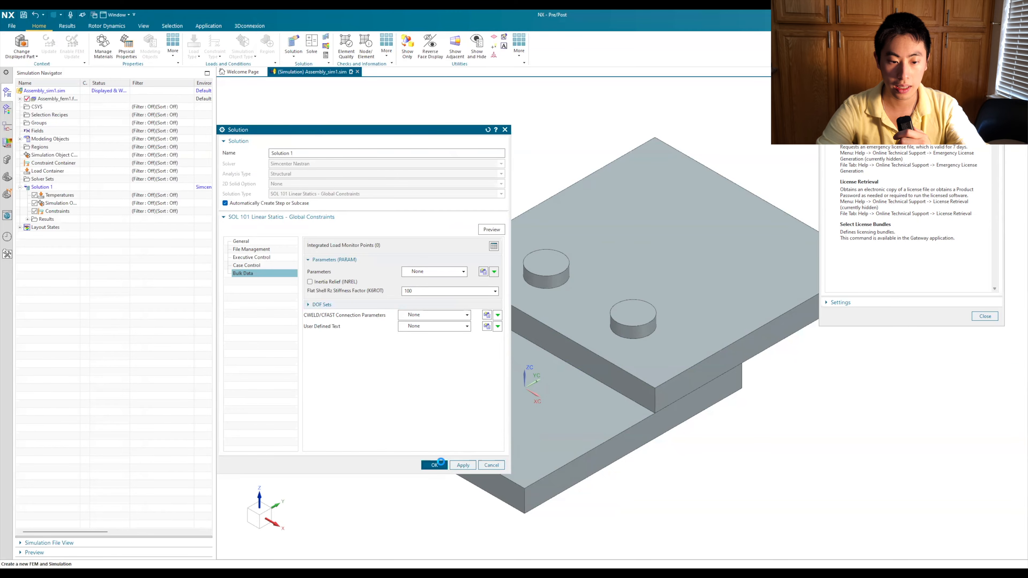
# Make Assembly_fem1.fem the work part and start a mesh collector with the 3D element family and Solid collector type
pyautogui.moveTo(624, 333)
pyautogui.mouseDown(button='middle')
pyautogui.moveTo(636, 332)
pyautogui.moveTo(622, 336)
pyautogui.mouseUp(button='middle')
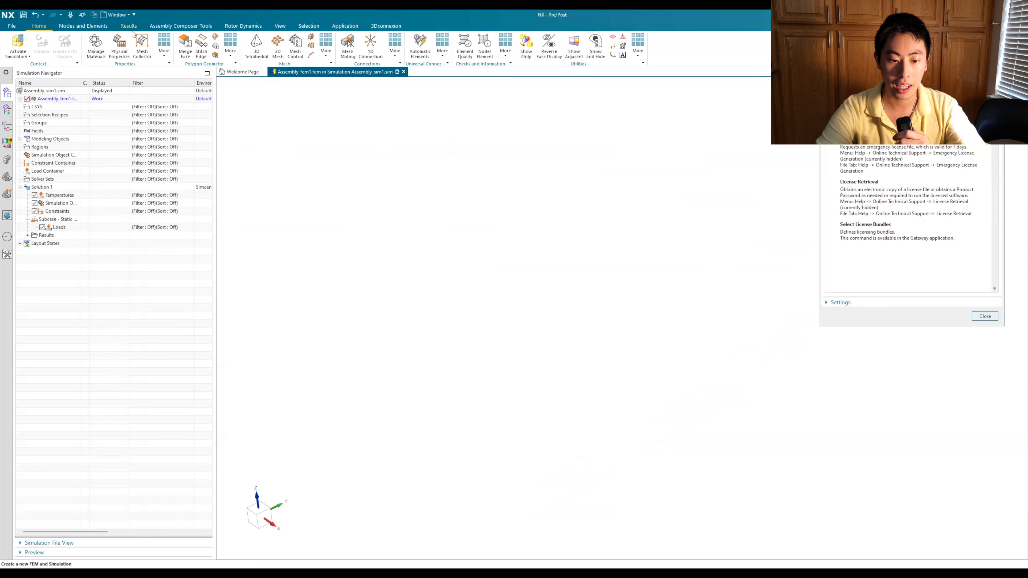
pyautogui.click(280, 26)
pyautogui.moveTo(401, 229); pyautogui.dragTo(405, 232, button='middle')
pyautogui.hotkey('ctrl', 'F2')
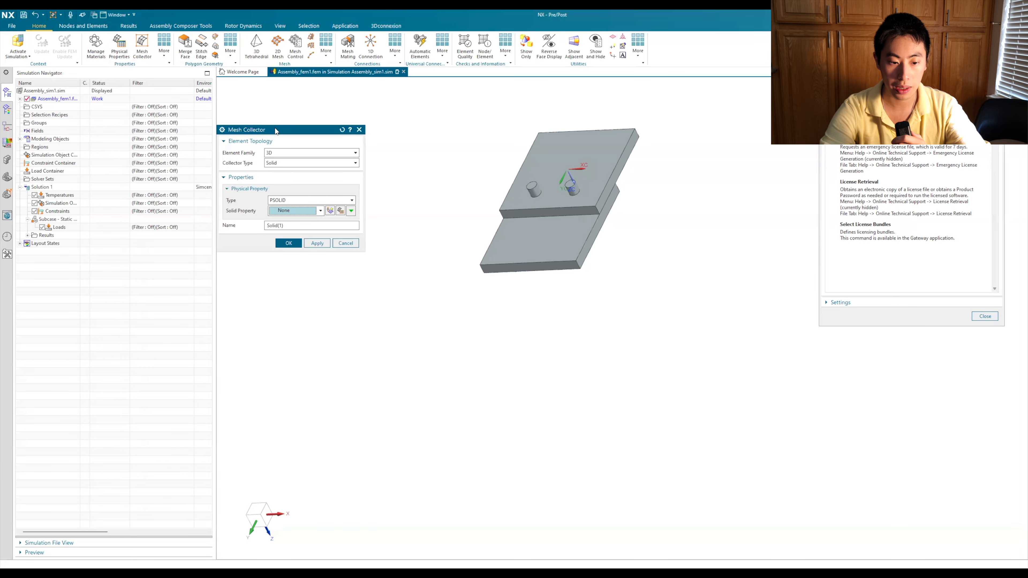
pyautogui.click(300, 153)
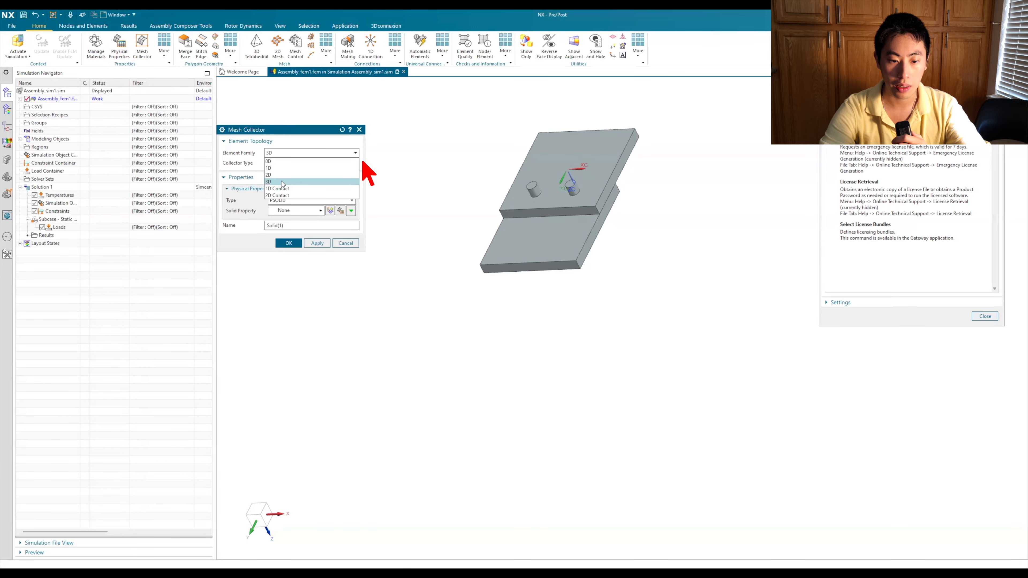
pyautogui.click(272, 155)
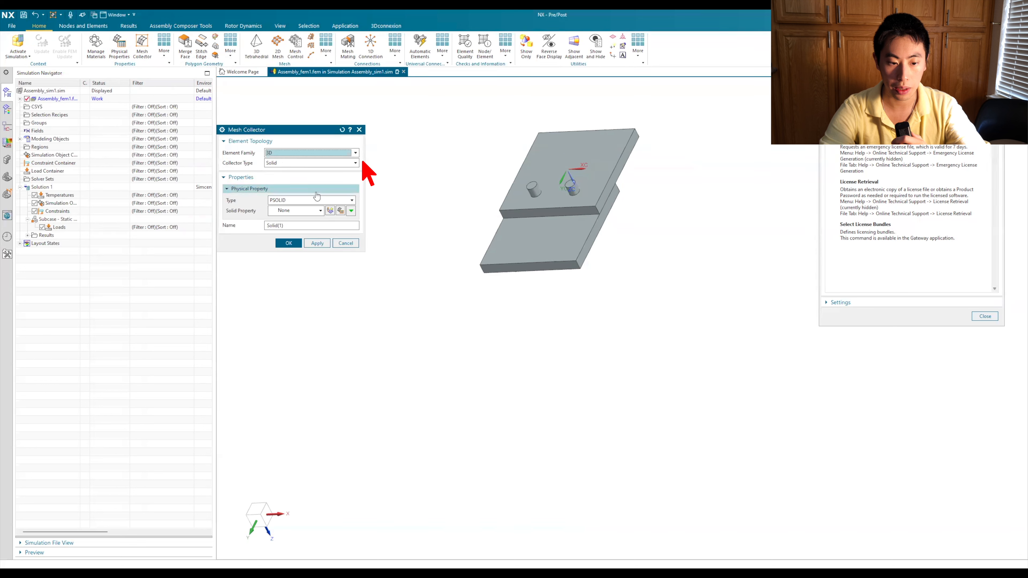
# Give the collector a new PSOLID physical property with the library material Aluminum_6061 and create the mesh collector
pyautogui.click(333, 211)
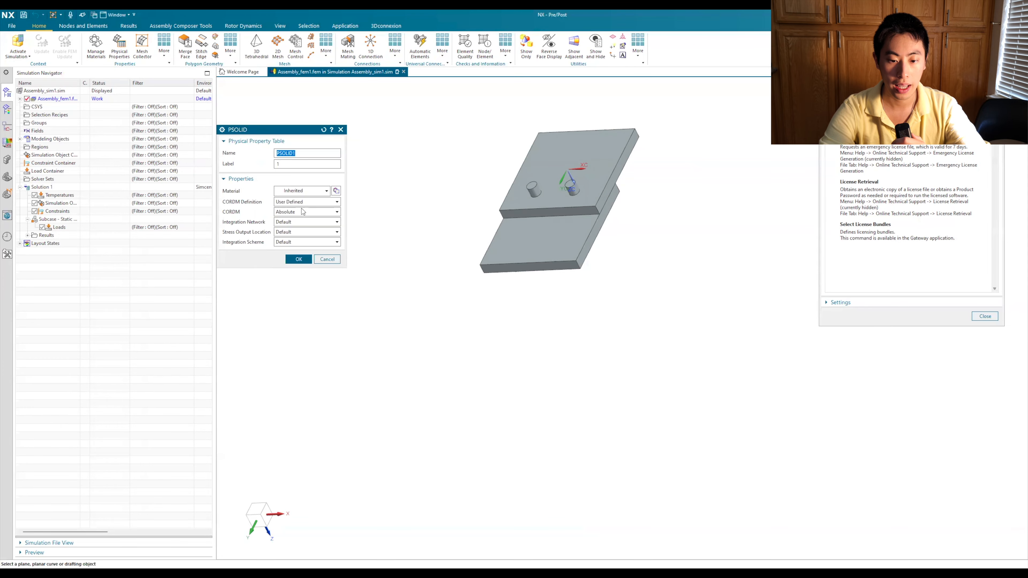
pyautogui.click(336, 191)
pyautogui.scroll(-20, 279, 264)
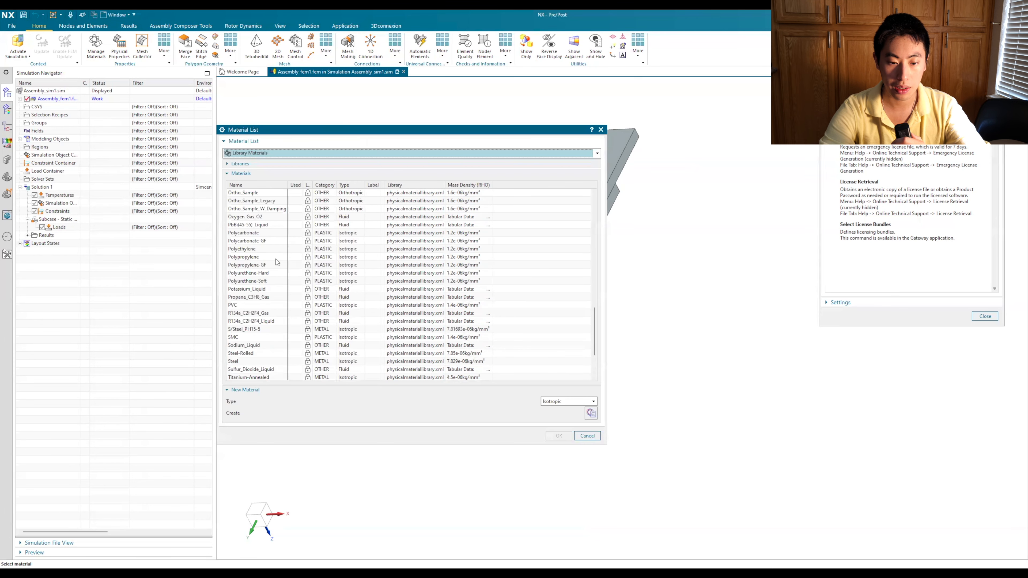
pyautogui.scroll(20, 265, 289)
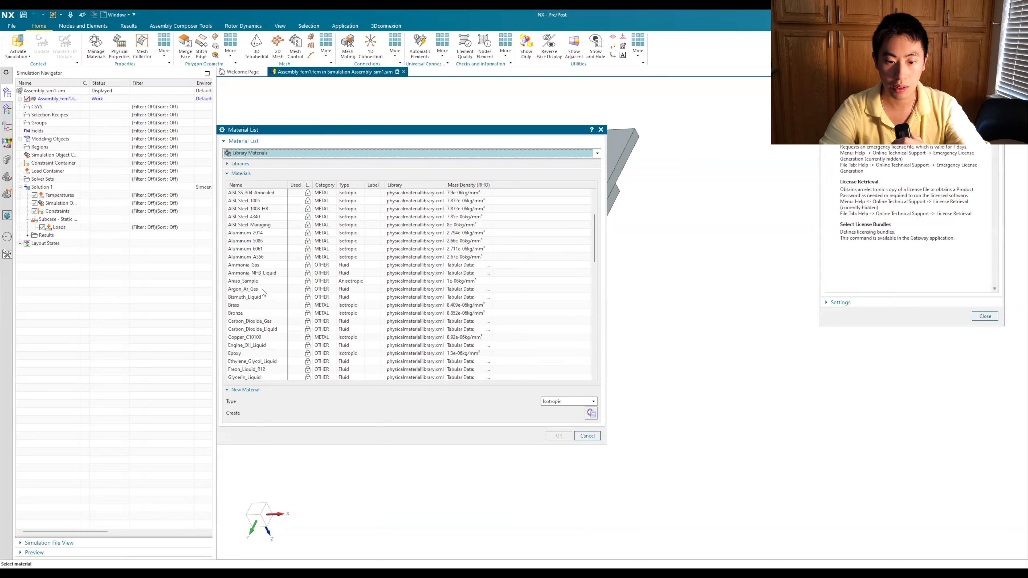
pyautogui.click(273, 249)
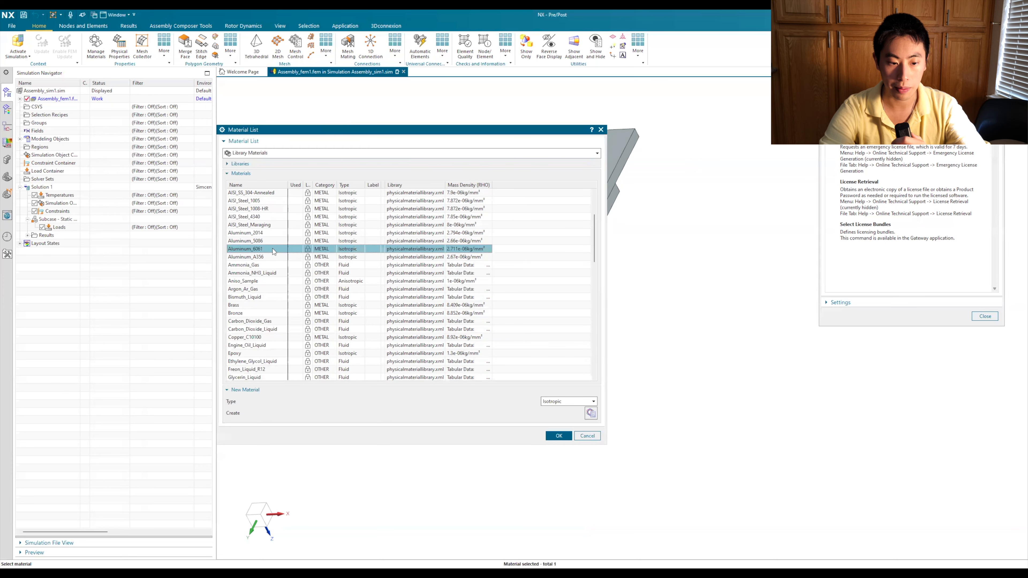
pyautogui.click(558, 436)
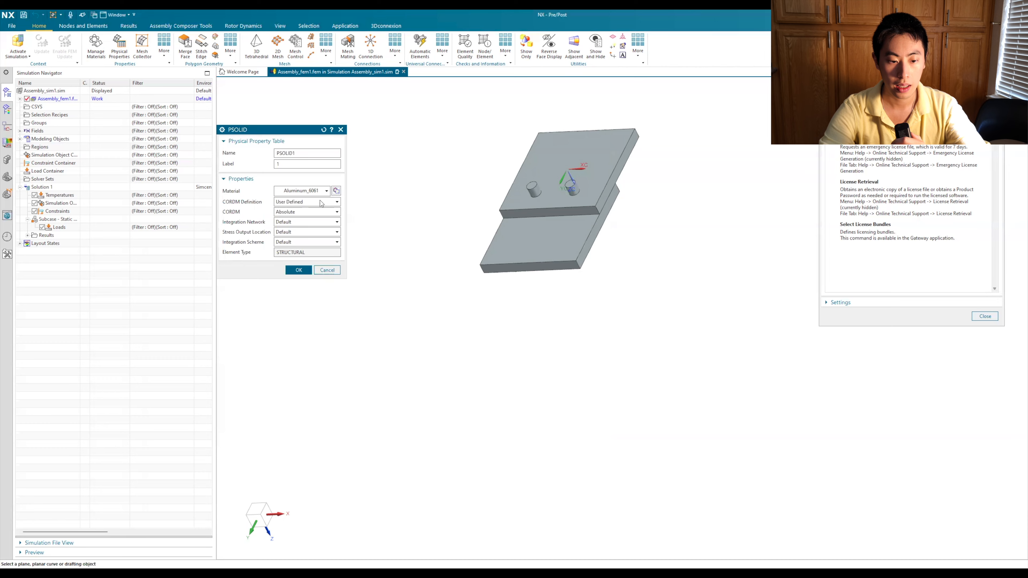
pyautogui.click(299, 269)
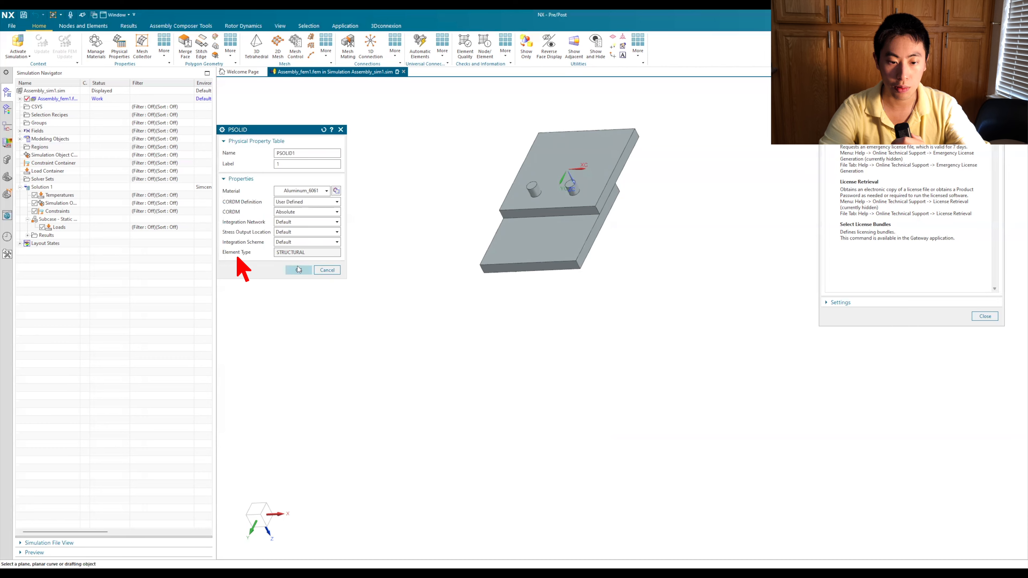
pyautogui.click(298, 270)
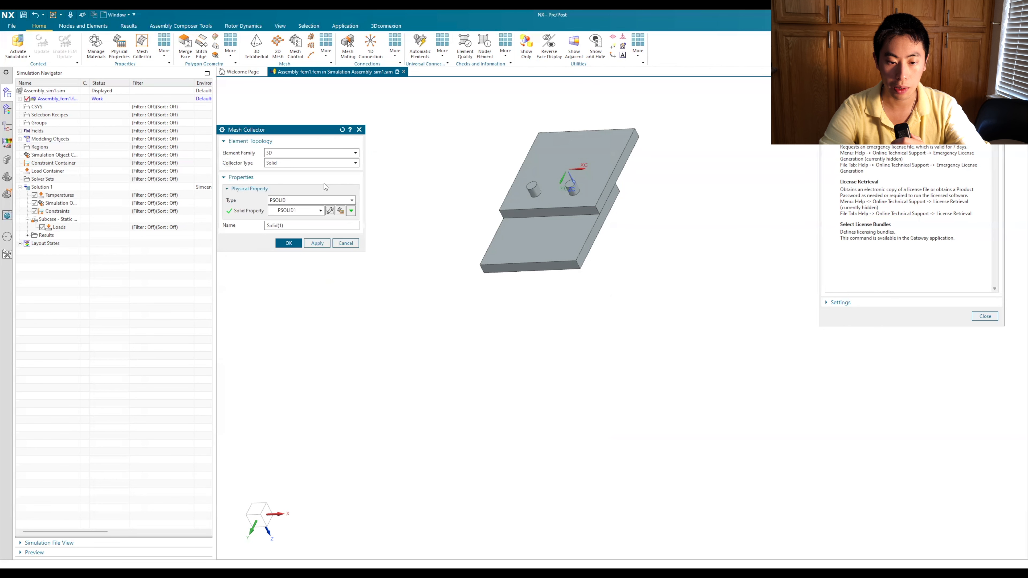
pyautogui.moveTo(315, 137); pyautogui.dragTo(345, 138)
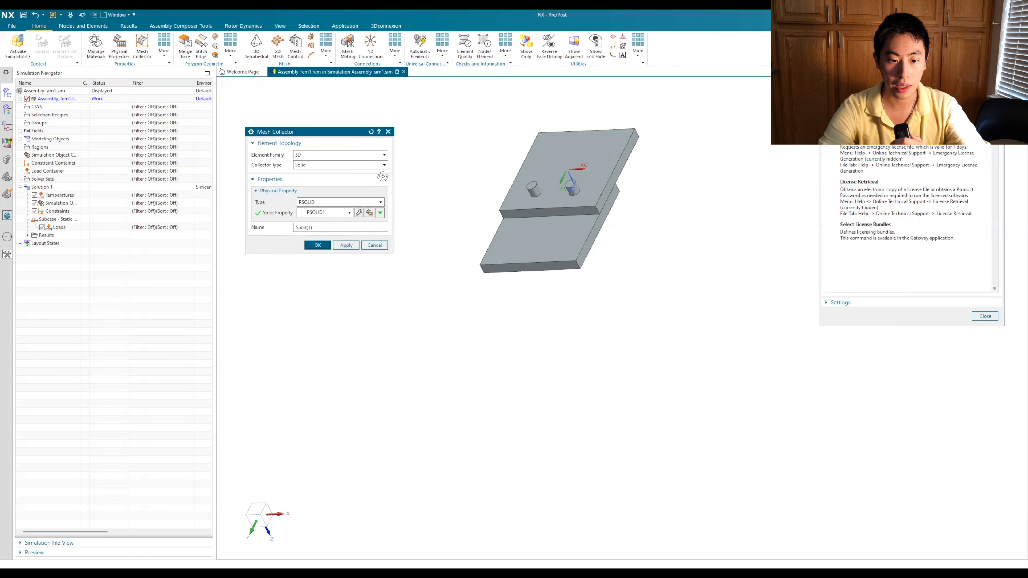
pyautogui.click(317, 244)
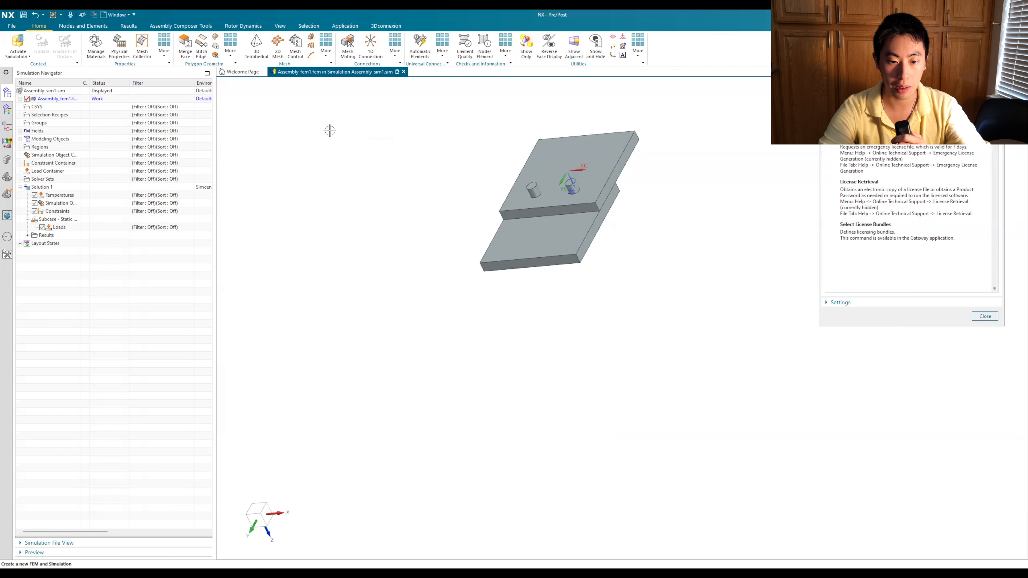
# Create a second 3D Solid mesh collector with a new PSOLID physical property using the library material AISI_310_SS
pyautogui.scroll(5, 527, 178)
pyautogui.moveTo(526, 178); pyautogui.dragTo(395, 197, button='middle')
pyautogui.scroll(-2, 469, 209)
pyautogui.moveTo(483, 253); pyautogui.dragTo(483, 246, button='middle')
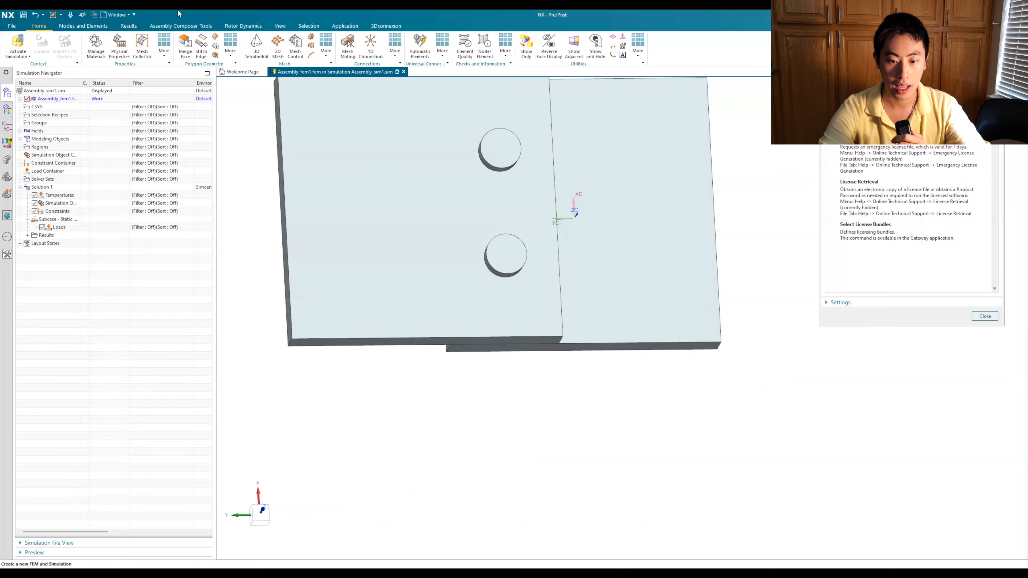
pyautogui.click(142, 46)
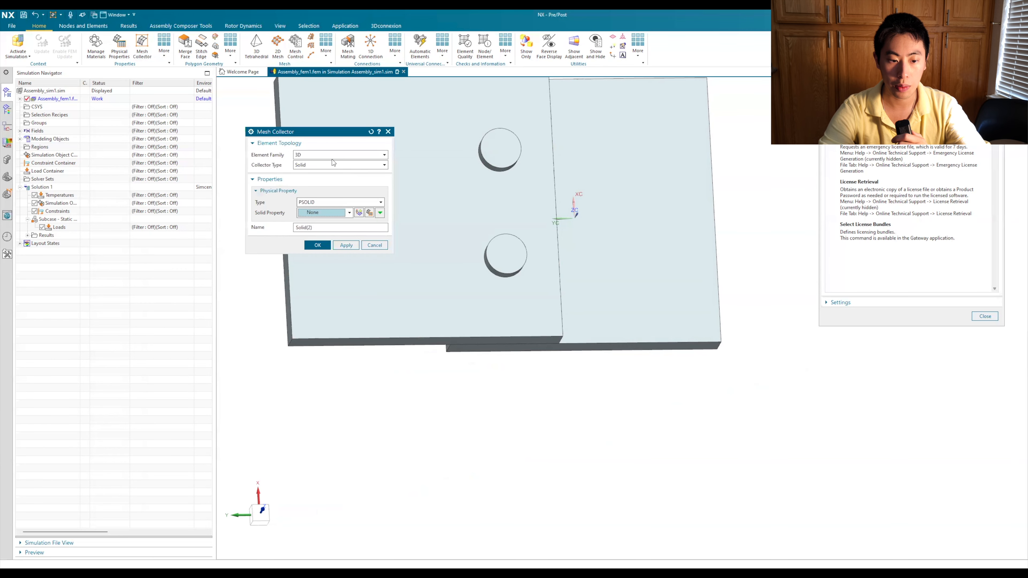
pyautogui.click(359, 212)
pyautogui.click(366, 195)
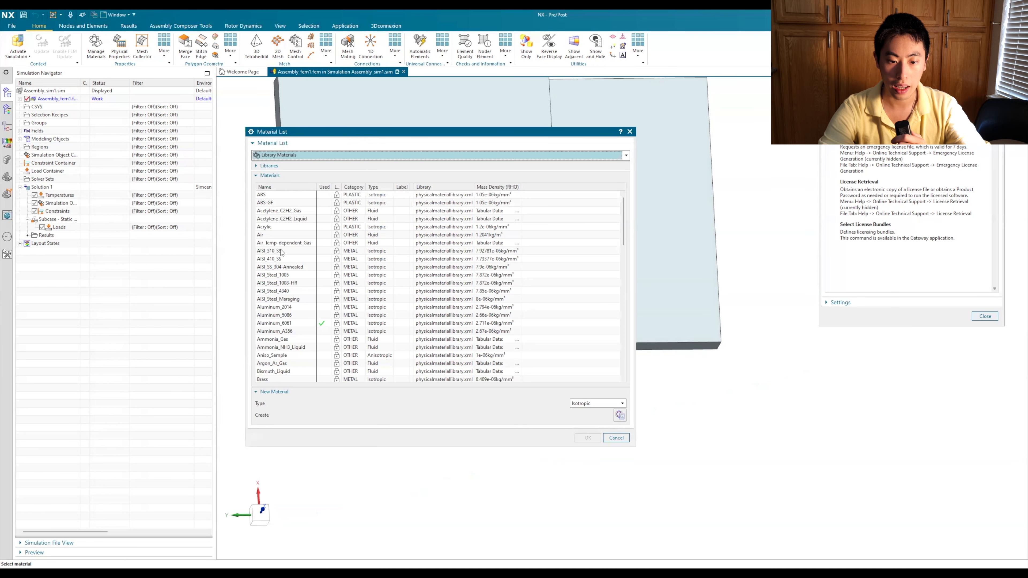
pyautogui.click(280, 251)
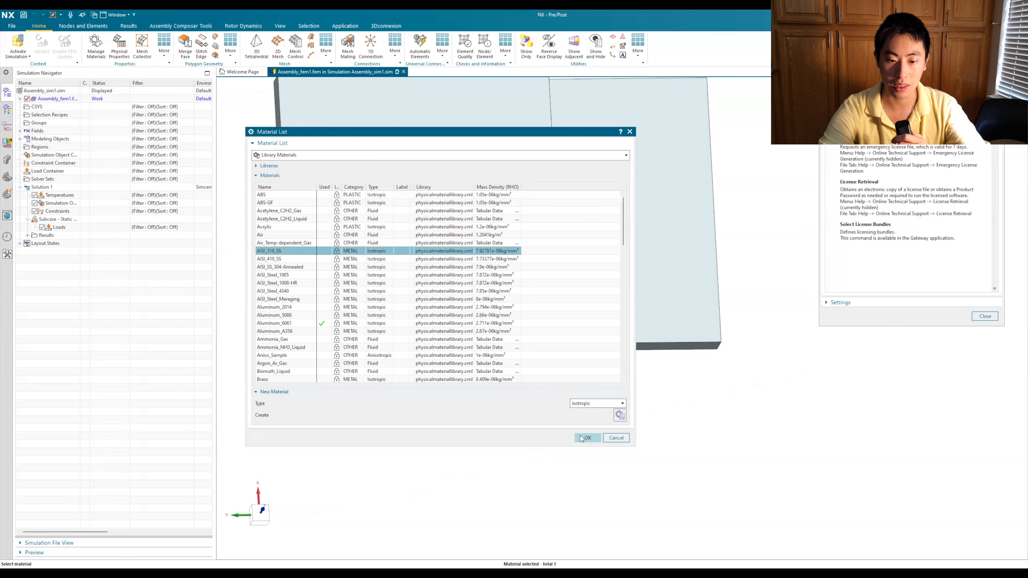
pyautogui.middleClick(396, 221)
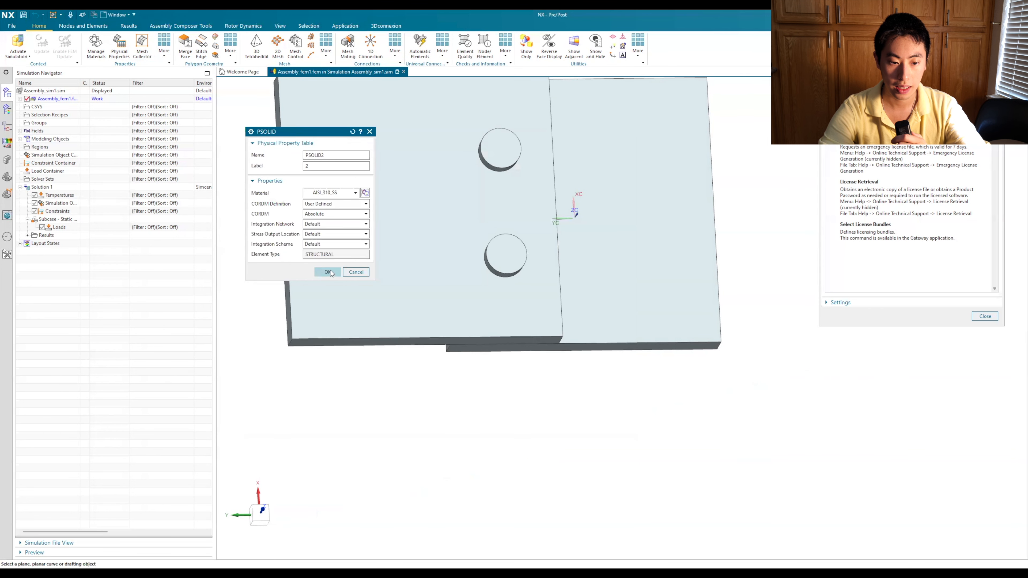
pyautogui.click(330, 272)
pyautogui.click(324, 246)
# Expand the FEM's 3D Collectors in the simulation tree to review the available solid mesh collectors
pyautogui.scroll(-1, 348, 240)
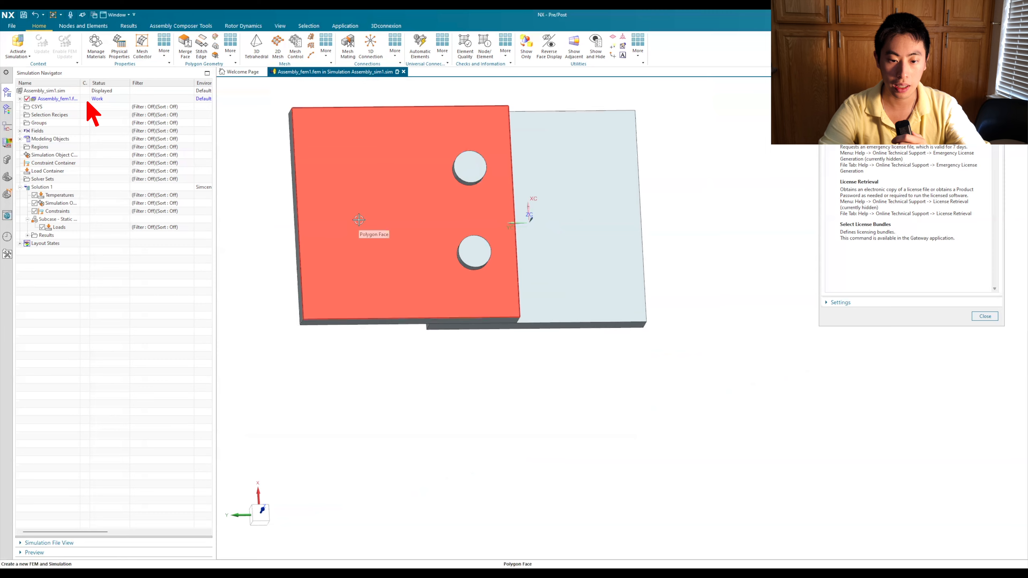
pyautogui.click(20, 99)
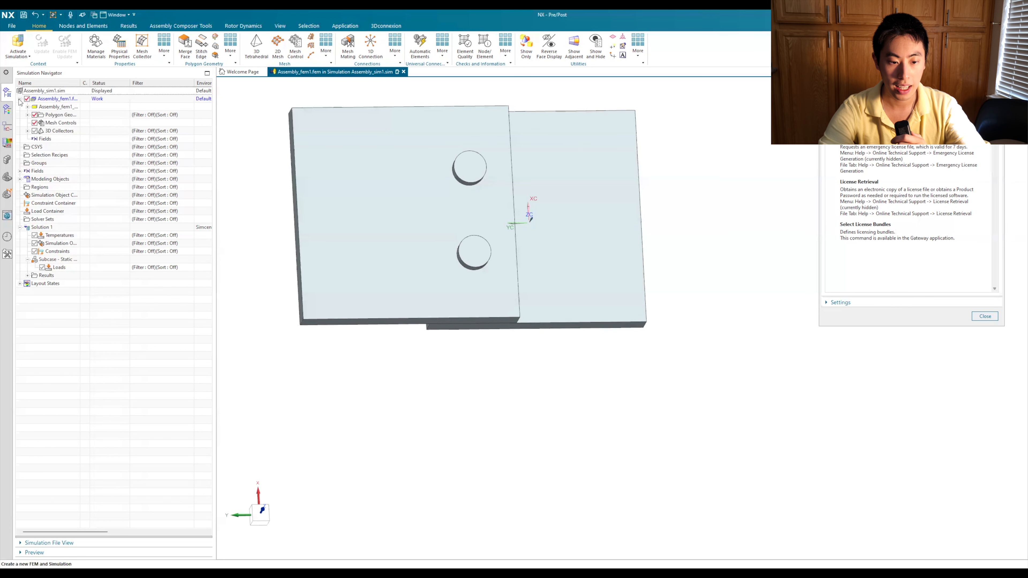
pyautogui.click(27, 131)
pyautogui.click(60, 139)
# Mesh both plates with CTETRA(10) tetrahedral elements of 3 mm size, assigned to the Solid(1) mesh collector
pyautogui.click(257, 46)
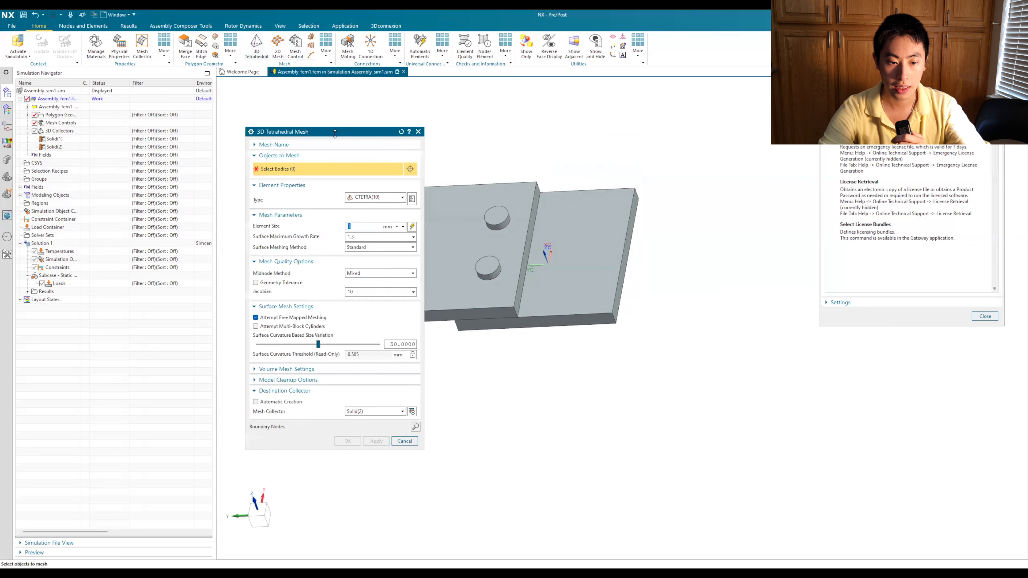
pyautogui.moveTo(335, 132); pyautogui.dragTo(227, 137)
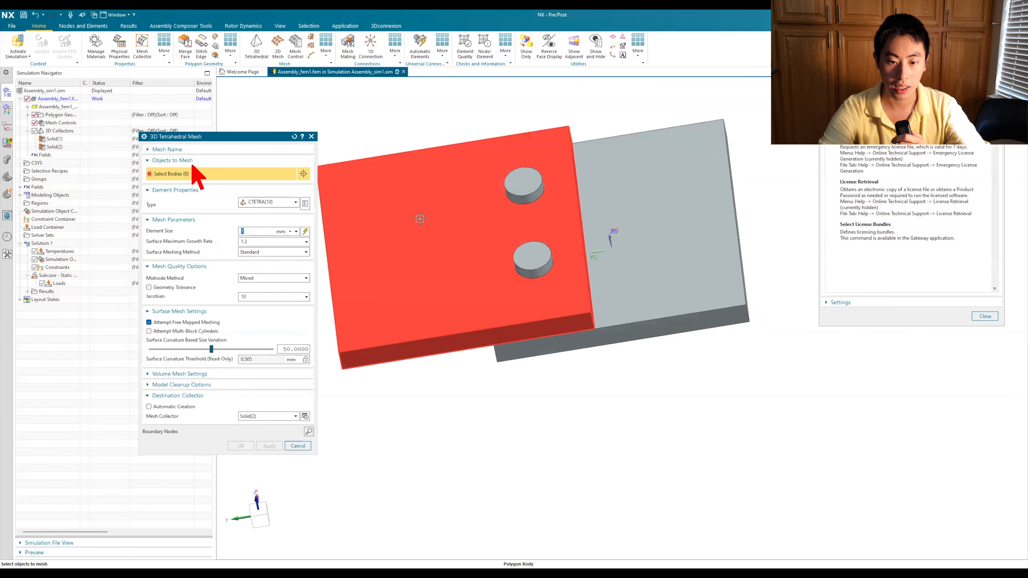
pyautogui.click(420, 219)
pyautogui.click(640, 237)
pyautogui.click(268, 417)
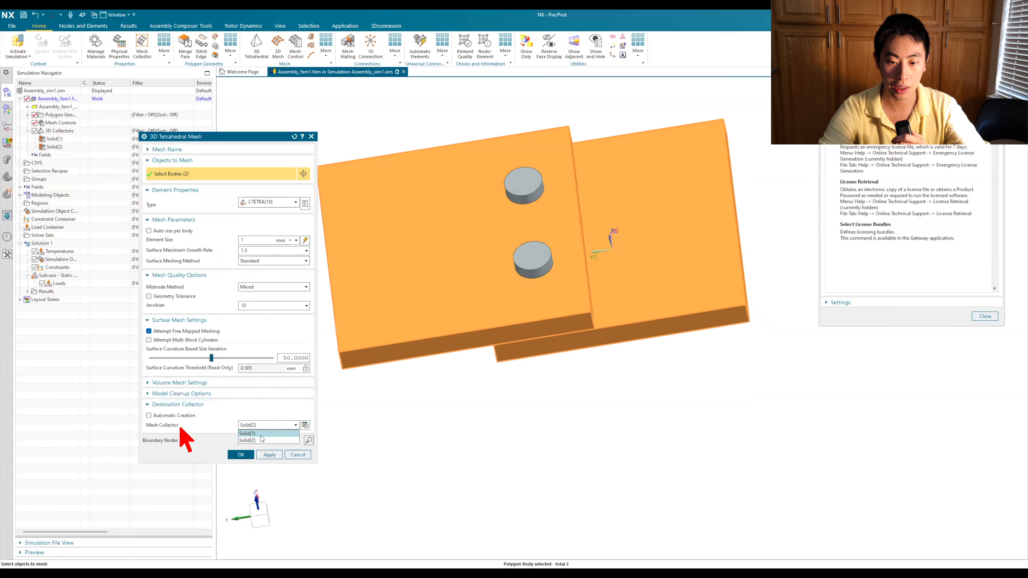
pyautogui.click(260, 434)
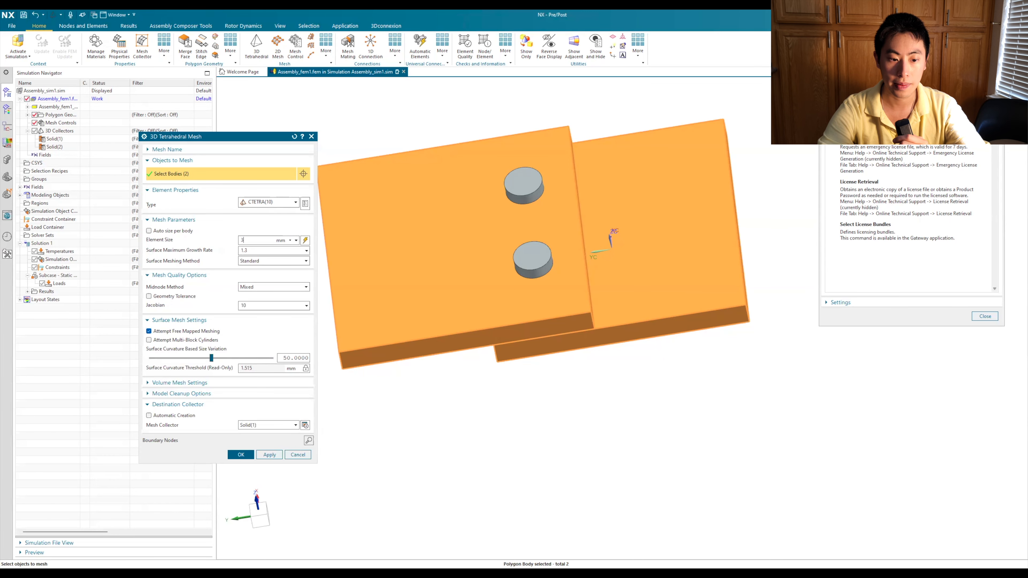
pyautogui.click(241, 455)
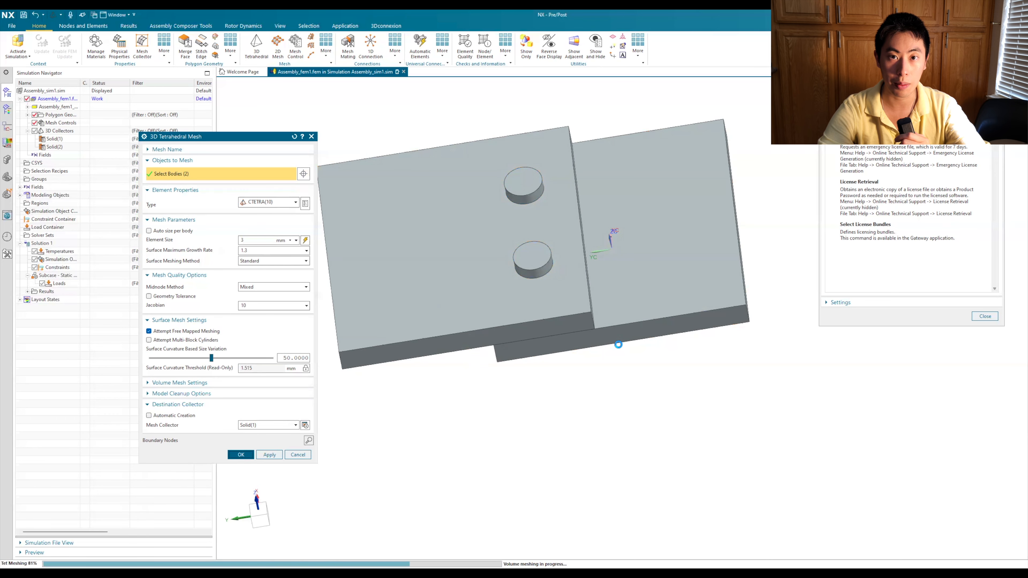
pyautogui.scroll(5, 396, 312)
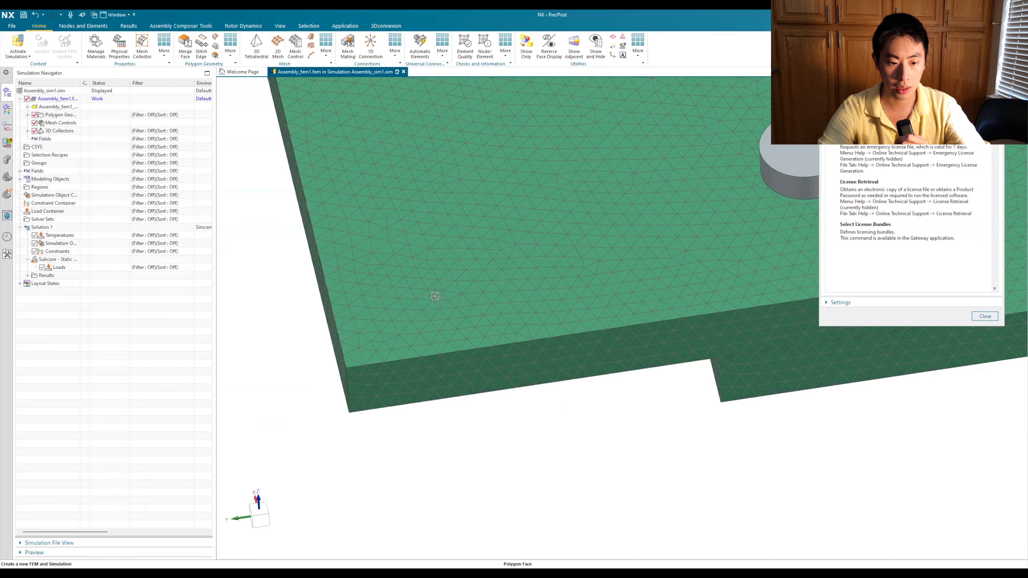
pyautogui.scroll(3, 436, 297)
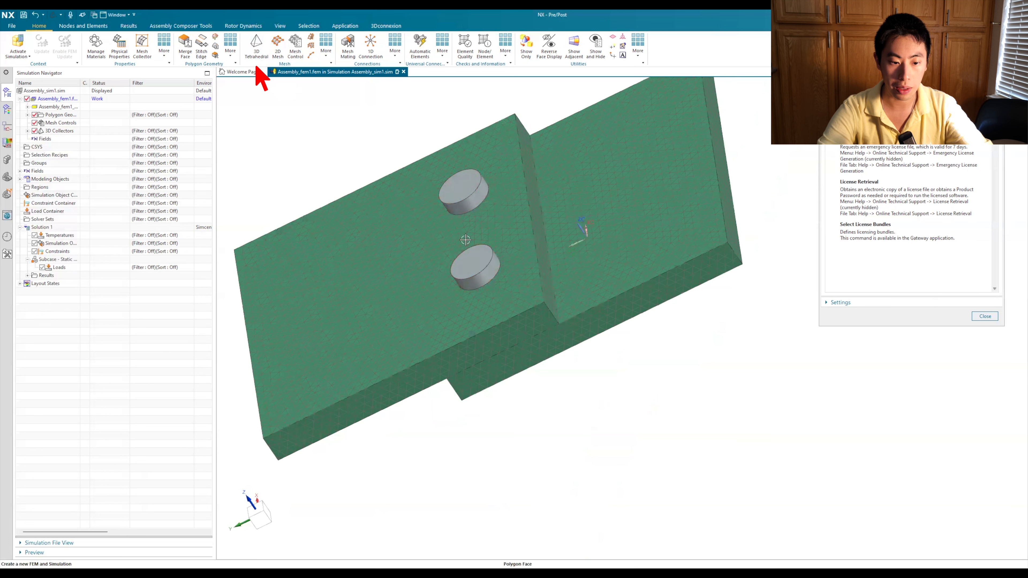
# Mesh both bolts with CTETRA(10) tetrahedral elements of 3 mm size, assigned to the Solid(2) mesh collector
pyautogui.click(256, 45)
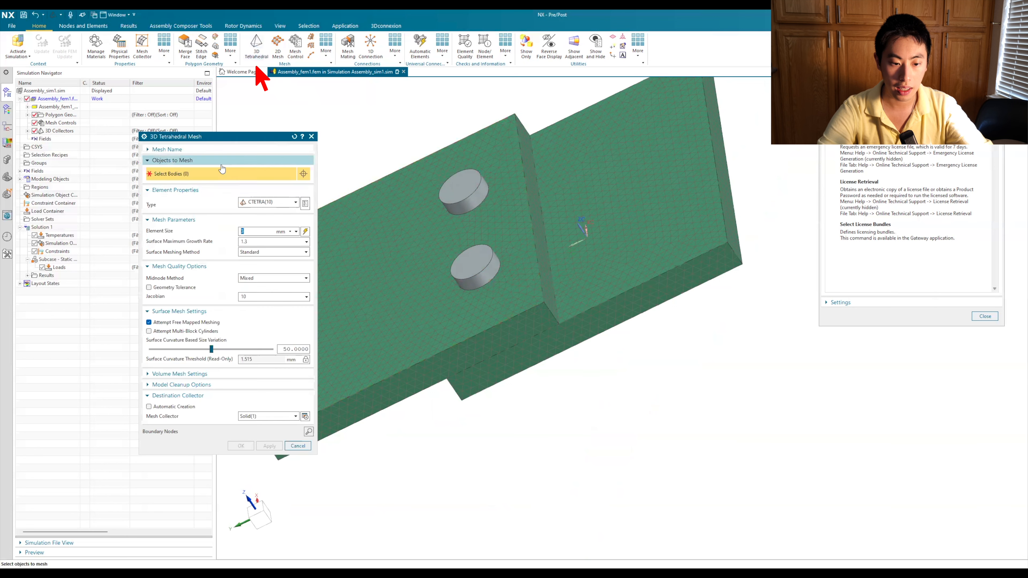
pyautogui.click(457, 192)
pyautogui.click(478, 260)
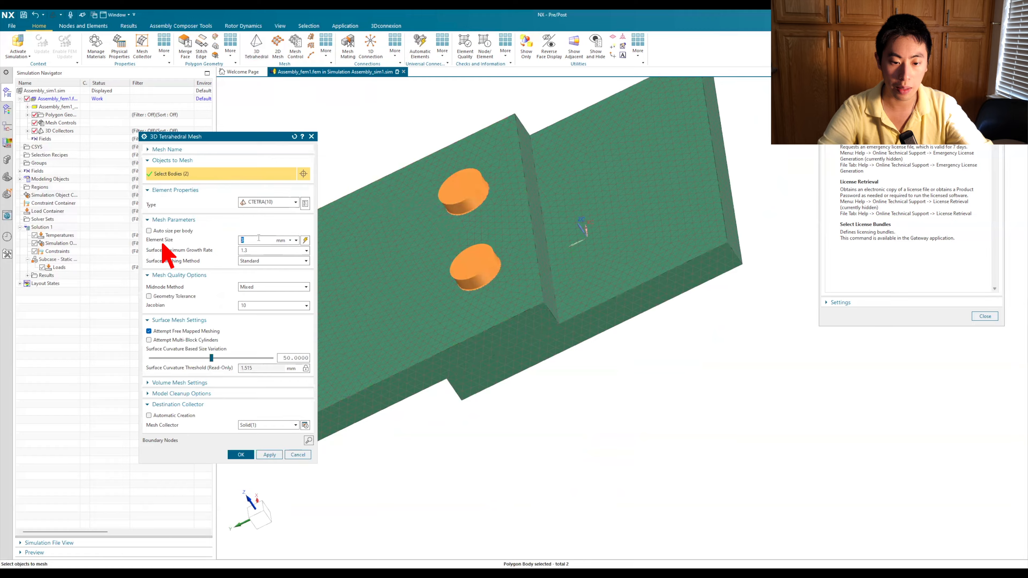
pyautogui.click(267, 425)
pyautogui.click(256, 434)
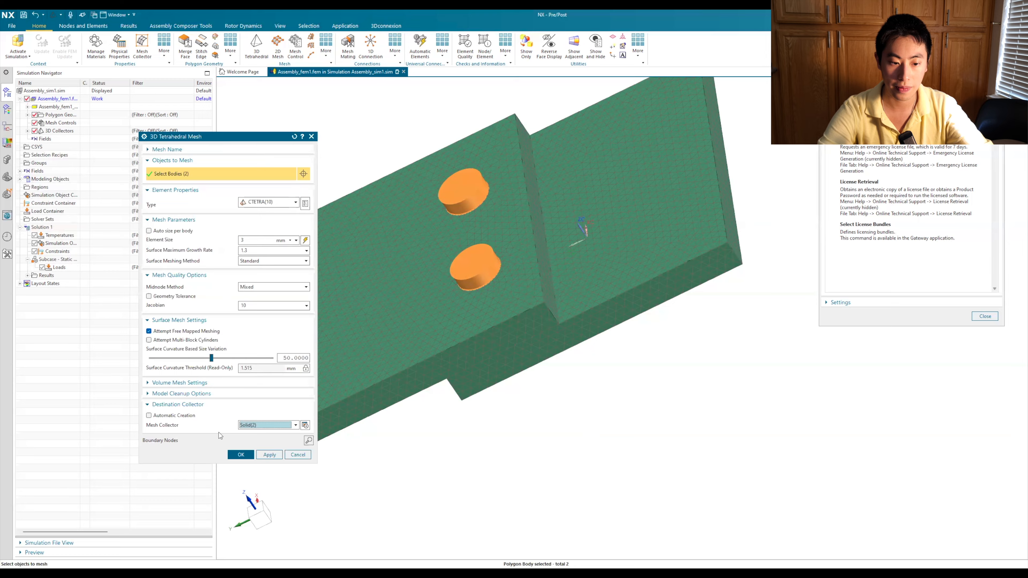
pyautogui.click(239, 454)
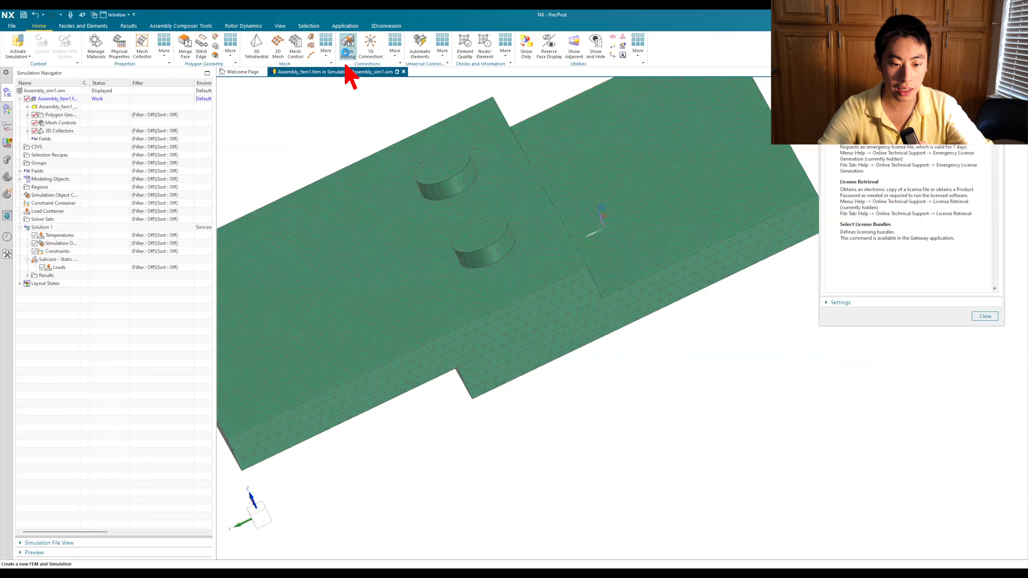
# Create a manual mesh mating condition from the upper plate's top face to the underside of a bolt head, using Body Focus to isolate the bolt
pyautogui.click(348, 56)
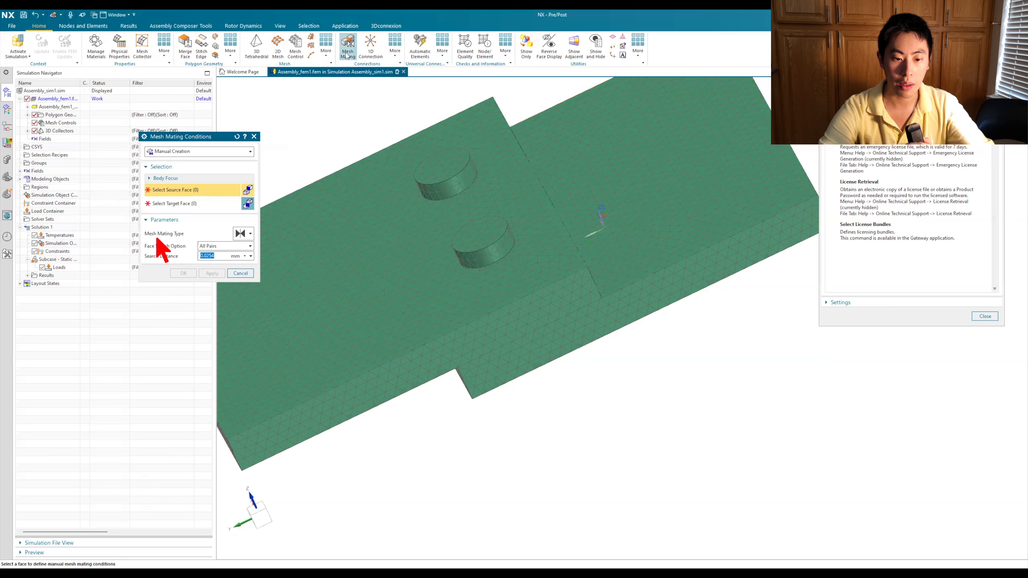
pyautogui.click(244, 234)
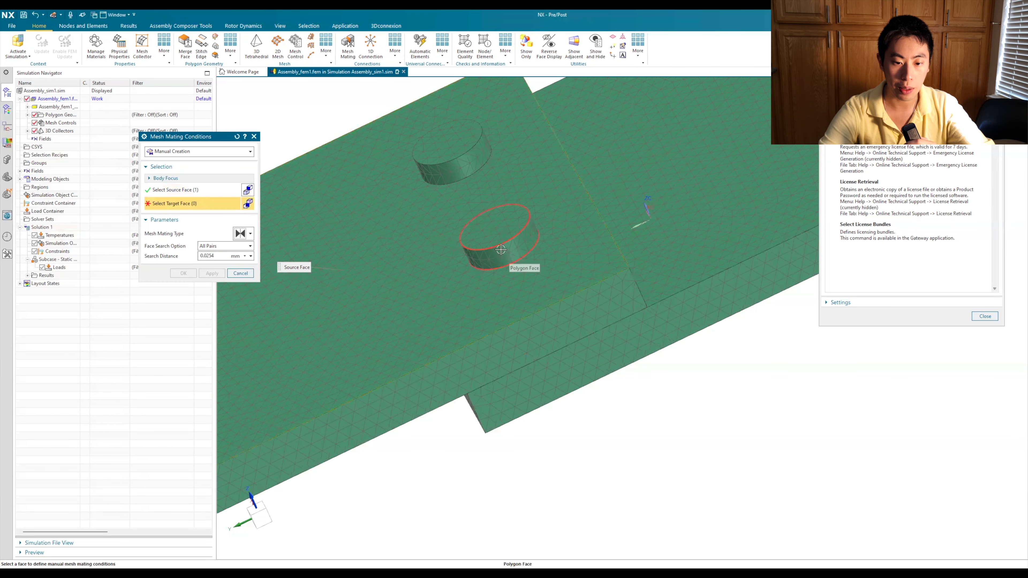
pyautogui.moveTo(502, 249); pyautogui.dragTo(526, 276, button='middle')
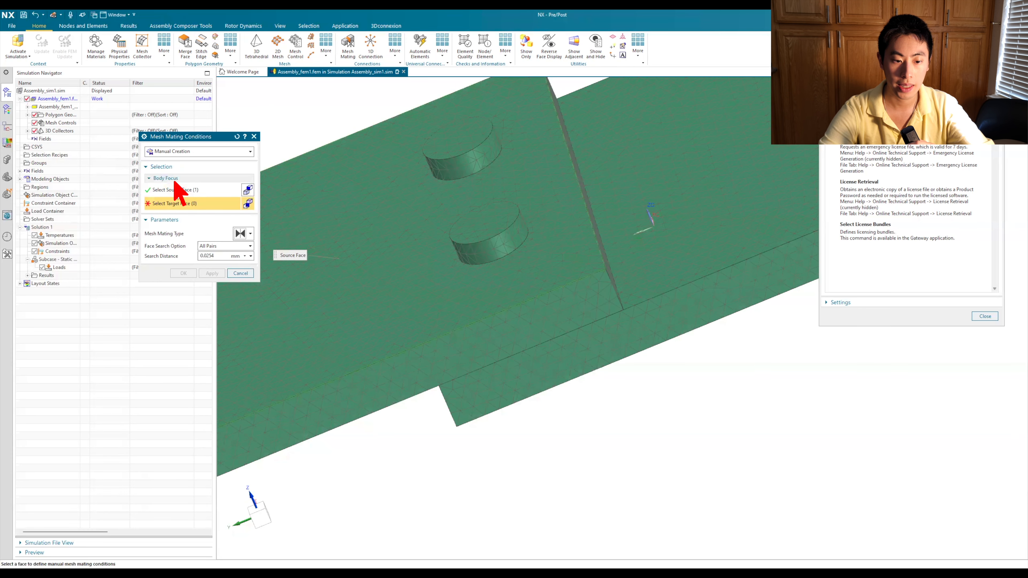
pyautogui.click(175, 179)
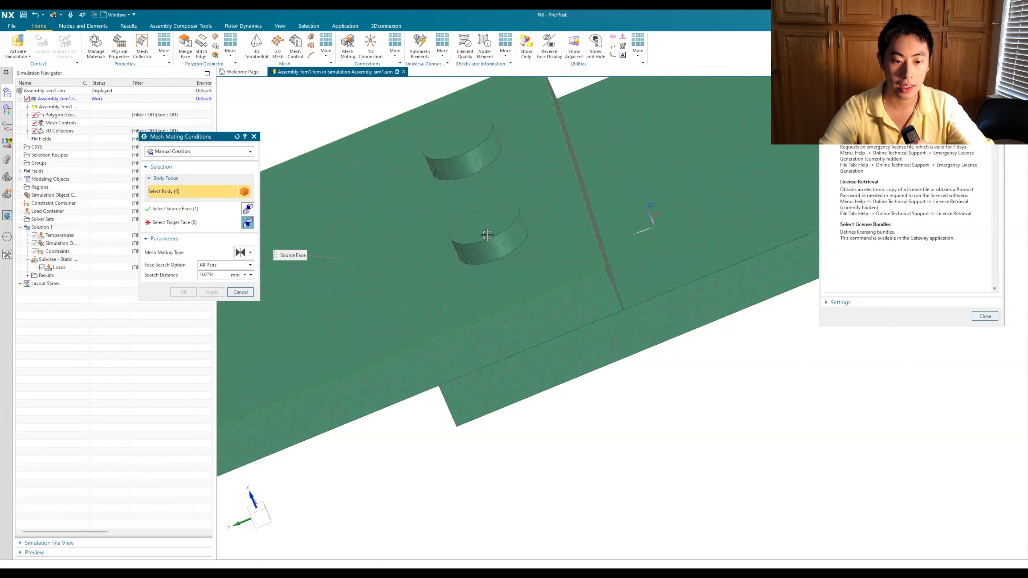
pyautogui.click(485, 221)
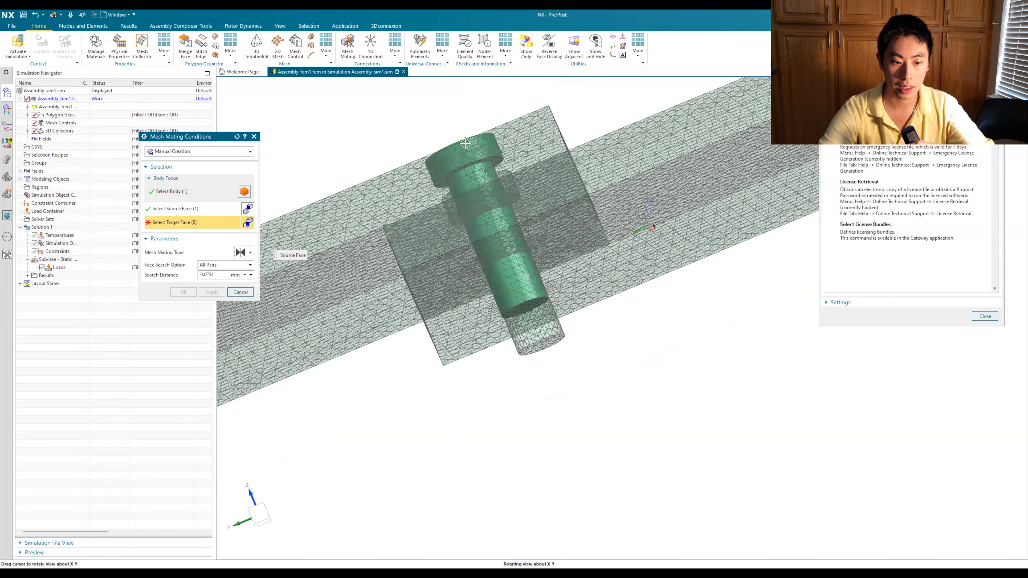
pyautogui.scroll(5, 403, 235)
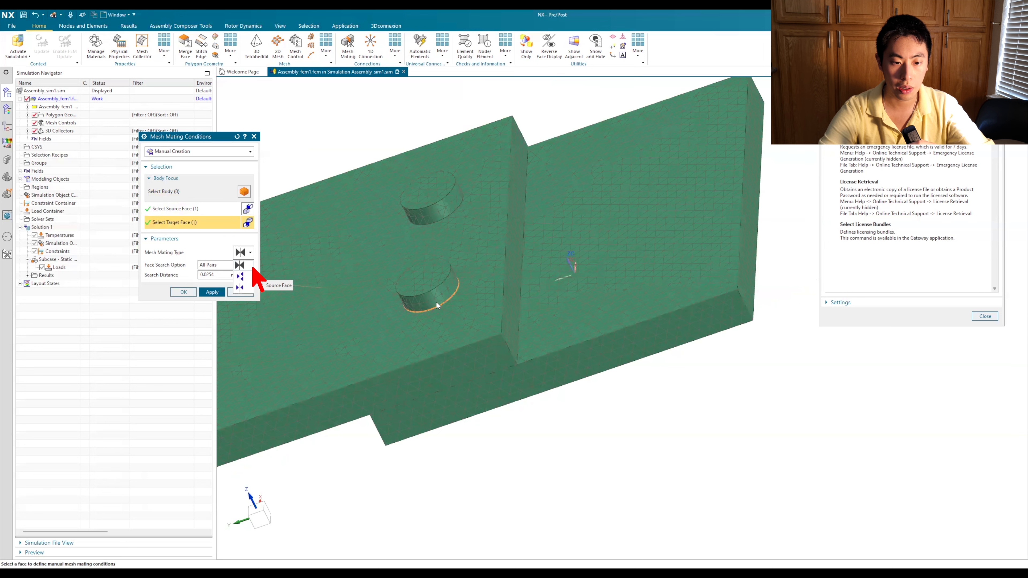
pyautogui.click(225, 242)
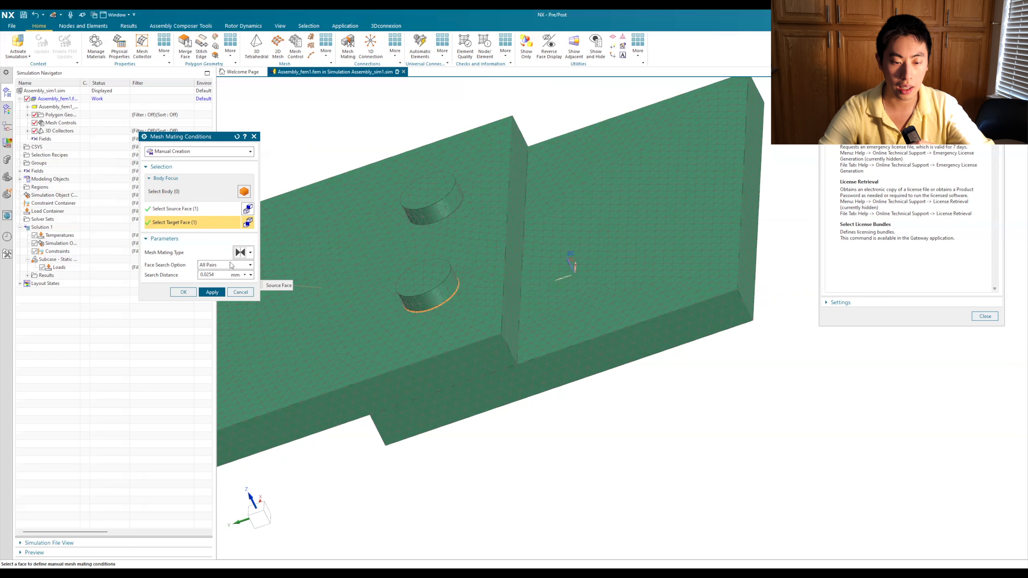
pyautogui.click(183, 292)
pyautogui.scroll(1, 382, 276)
pyautogui.scroll(2, 428, 341)
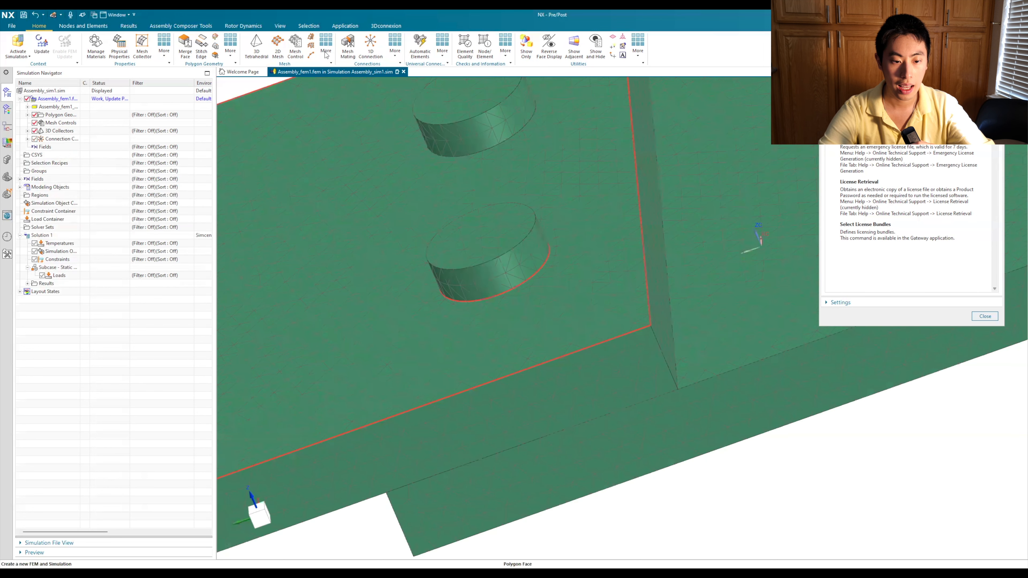
# Update the finite element model to apply the mesh mating, and inspect the mesh where the bolt head meets the plate
pyautogui.click(38, 48)
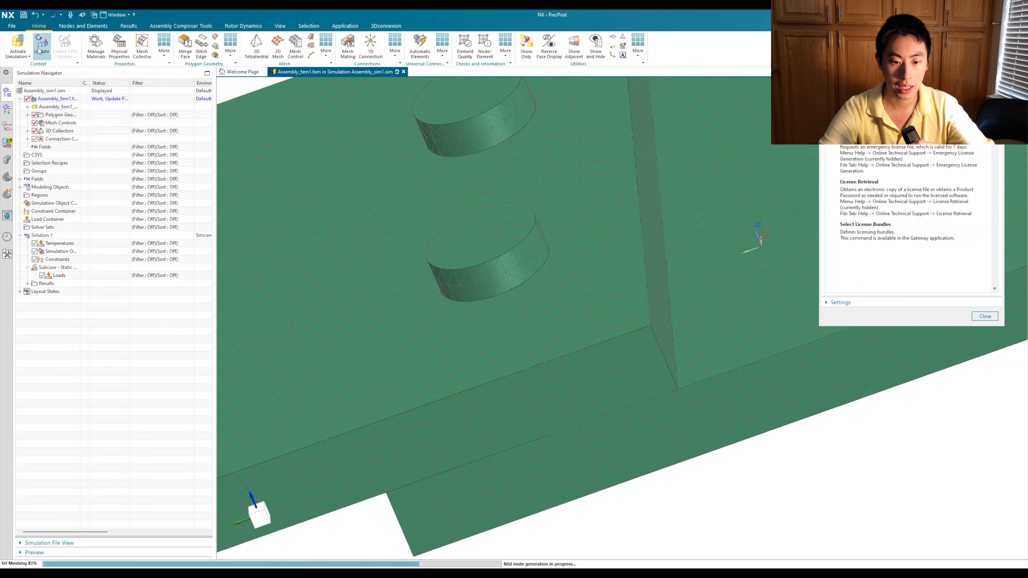
pyautogui.scroll(5, 484, 294)
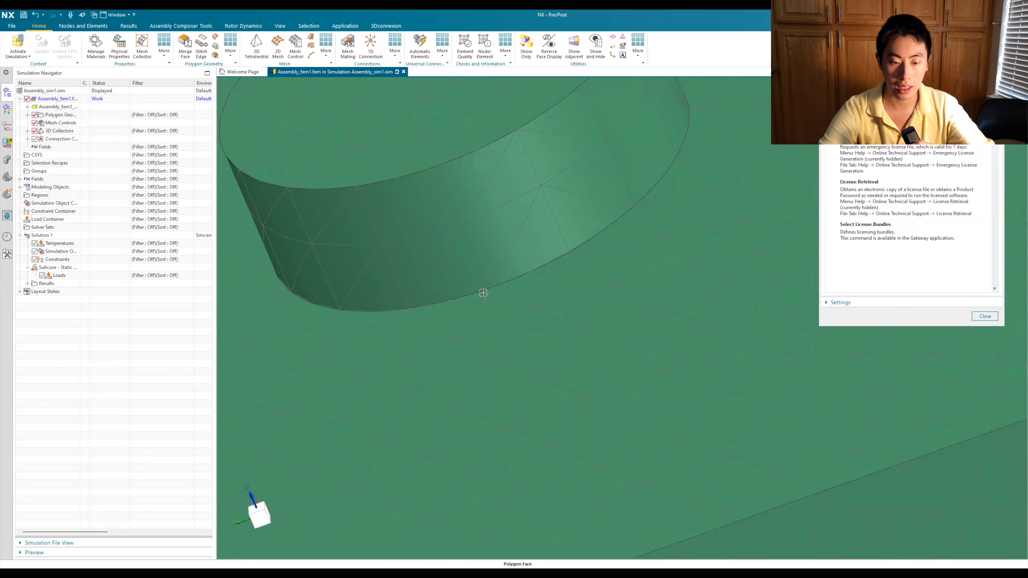
pyautogui.moveTo(495, 209); pyautogui.dragTo(462, 168, button='middle')
pyautogui.scroll(-1, 436, 185)
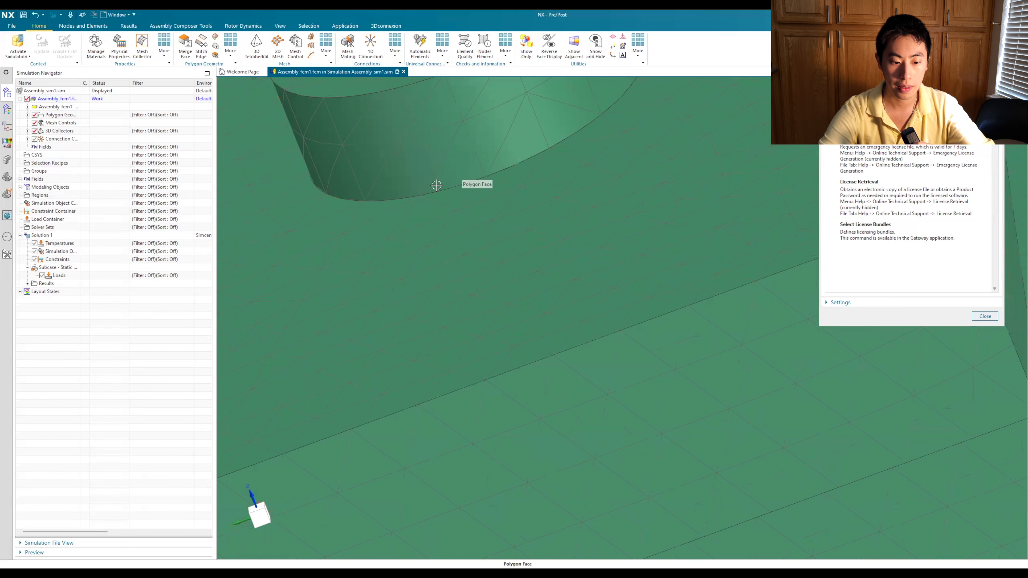
pyautogui.scroll(-3, 437, 185)
pyautogui.scroll(-2, 415, 234)
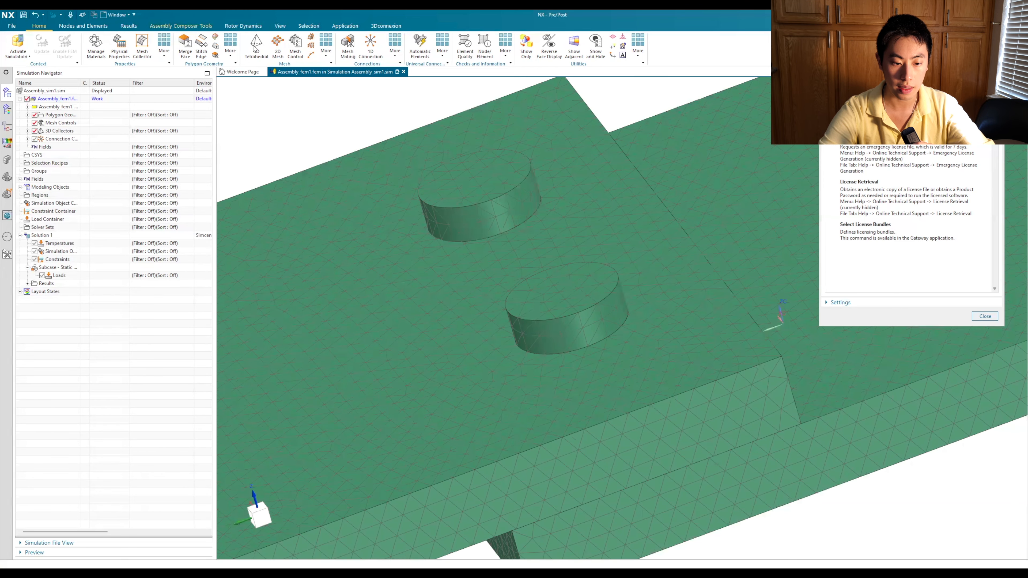
# Define another manual mesh mating condition between bolt and upper plate, using Body Focus to isolate the plate for the target face selection
pyautogui.click(348, 45)
pyautogui.click(166, 178)
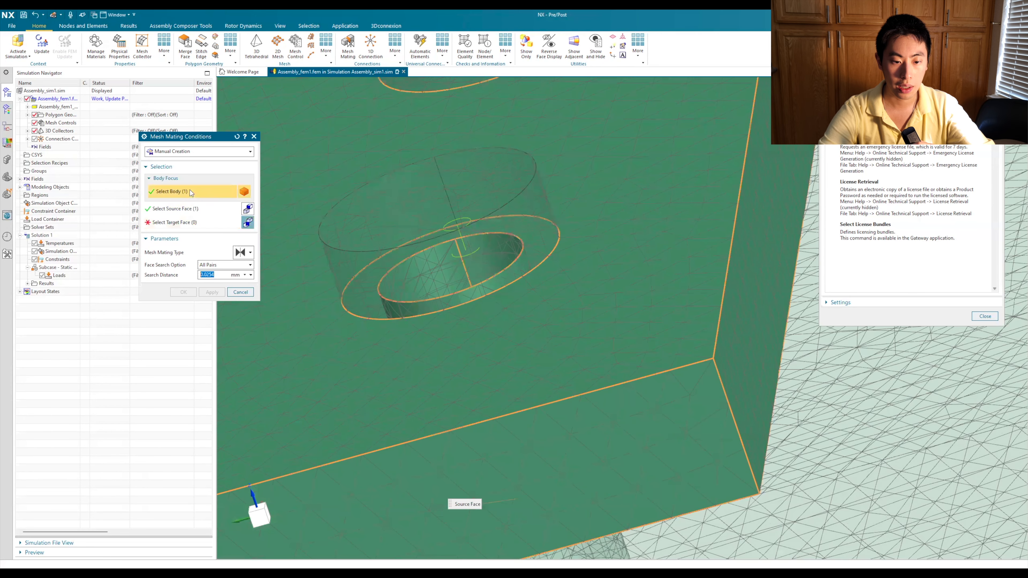
pyautogui.click(203, 223)
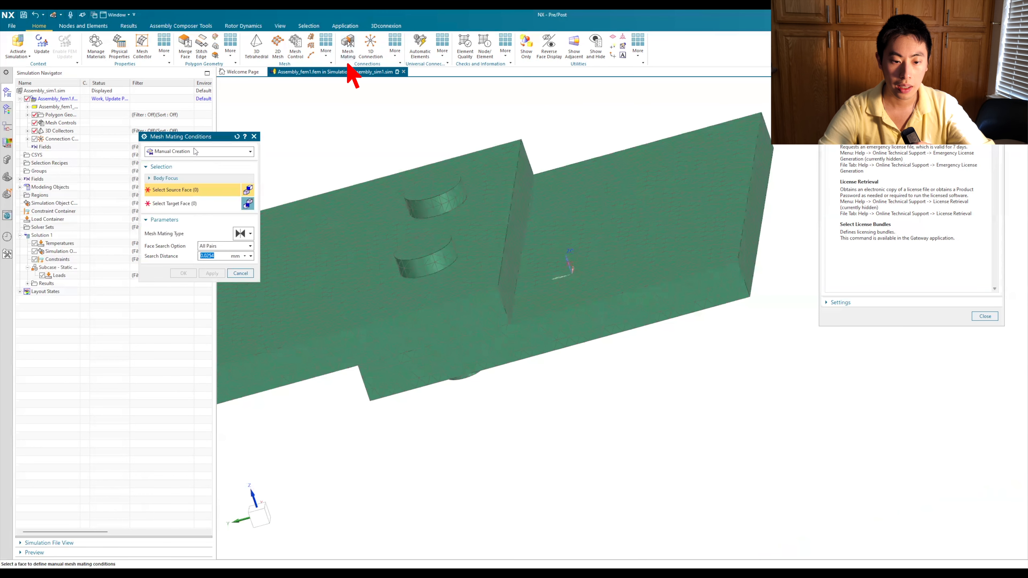
# Define a manual mesh mating condition from a bolt face to the upper plate, isolating the plate with Body Focus for target face selection
pyautogui.click(197, 152)
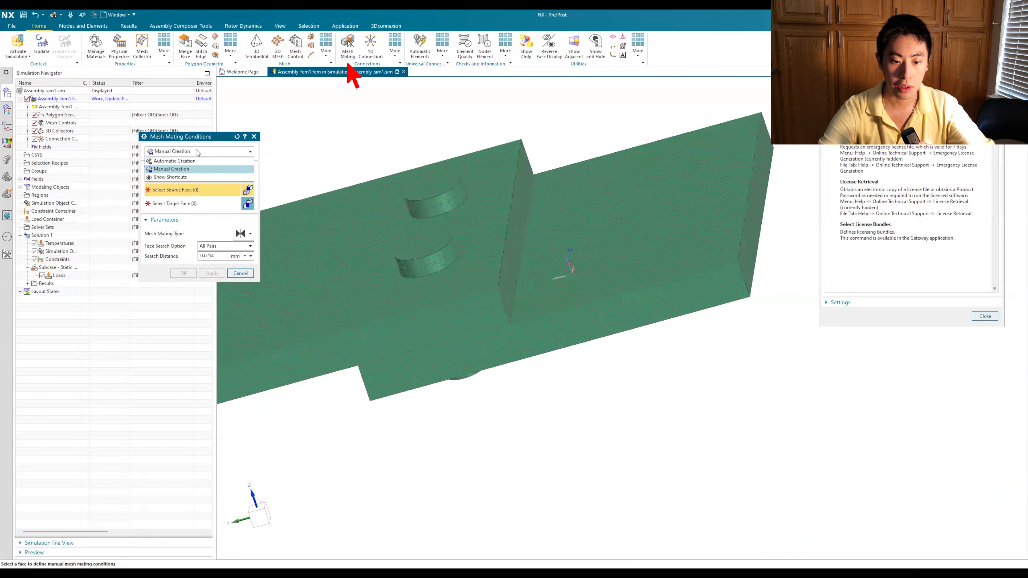
pyautogui.click(200, 163)
pyautogui.scroll(2, 391, 190)
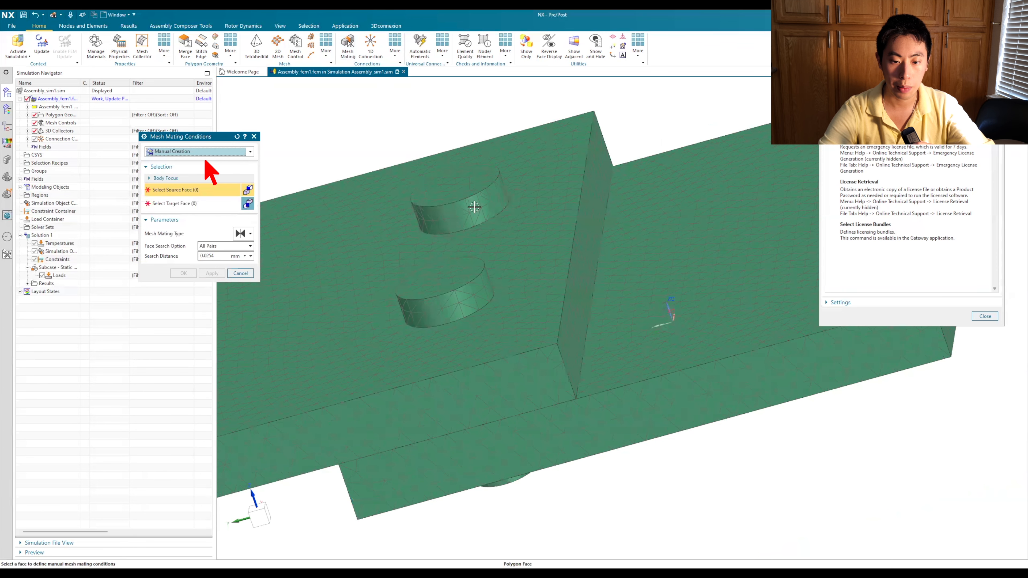
pyautogui.click(182, 180)
pyautogui.scroll(2, 432, 199)
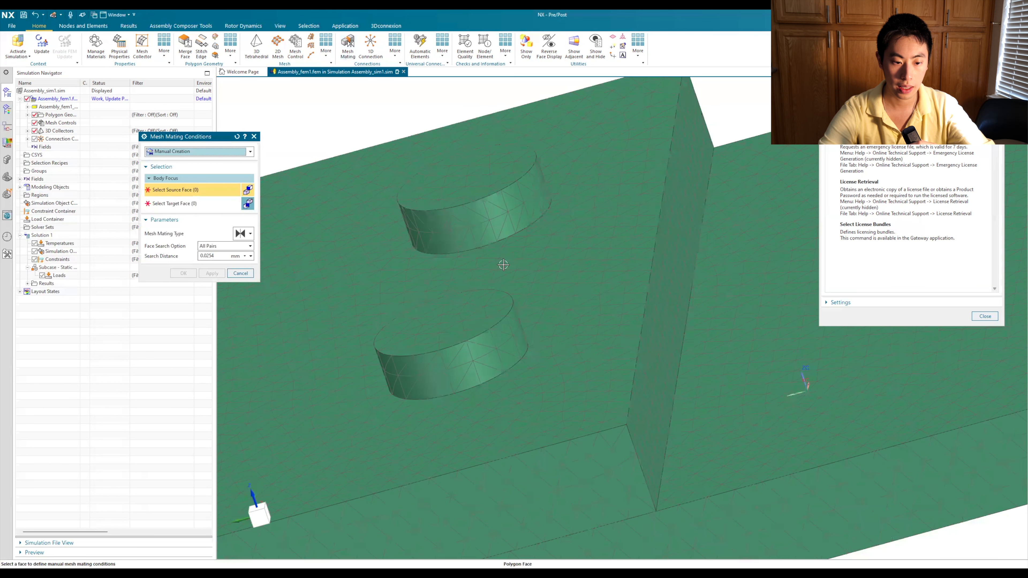
pyautogui.click(461, 250)
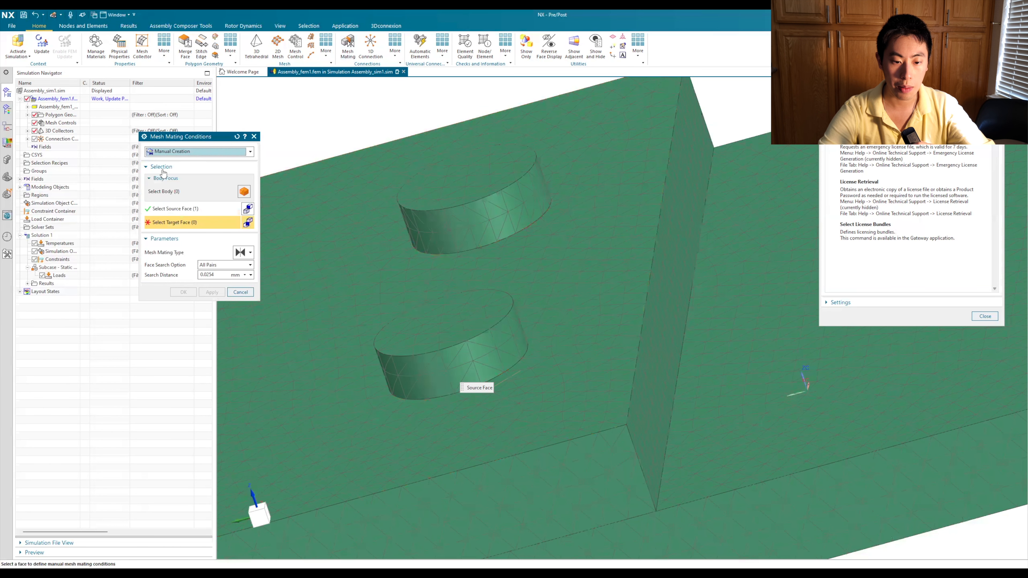
pyautogui.click(177, 193)
pyautogui.click(307, 215)
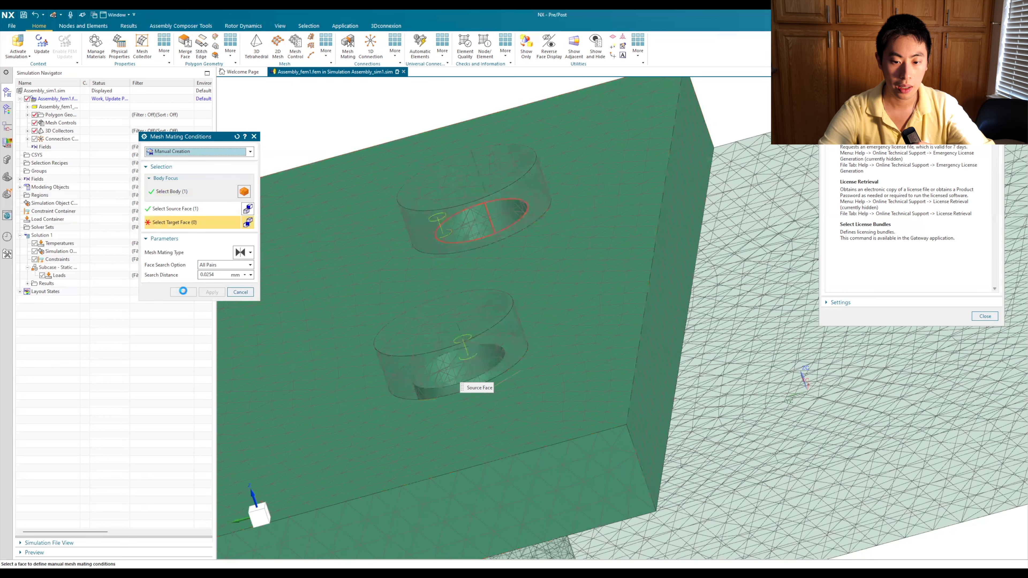
pyautogui.click(709, 330)
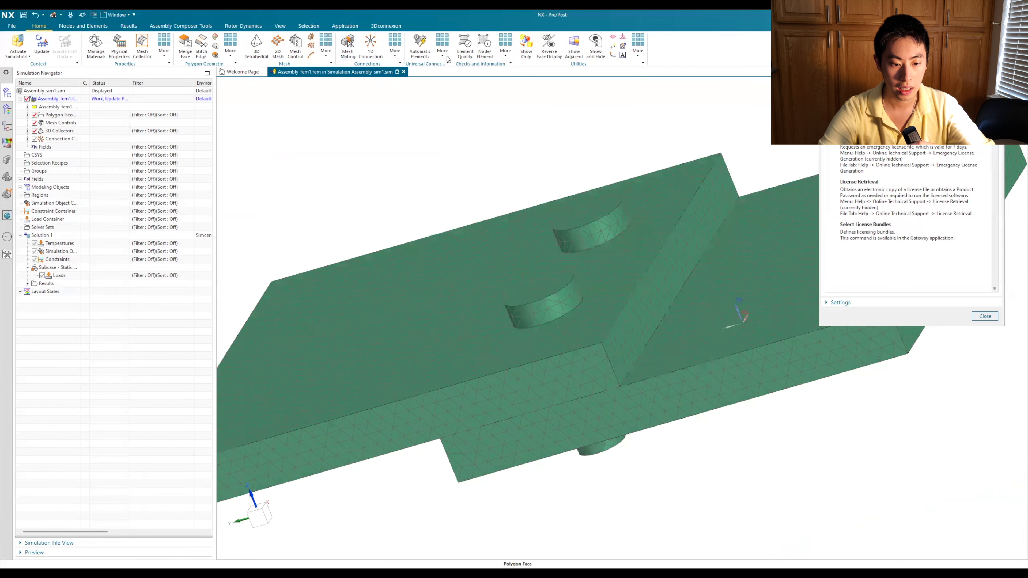
# Define a manual mesh mating condition from a plate face to the far bolt, using Body Focus to isolate that bolt's shank
pyautogui.click(348, 45)
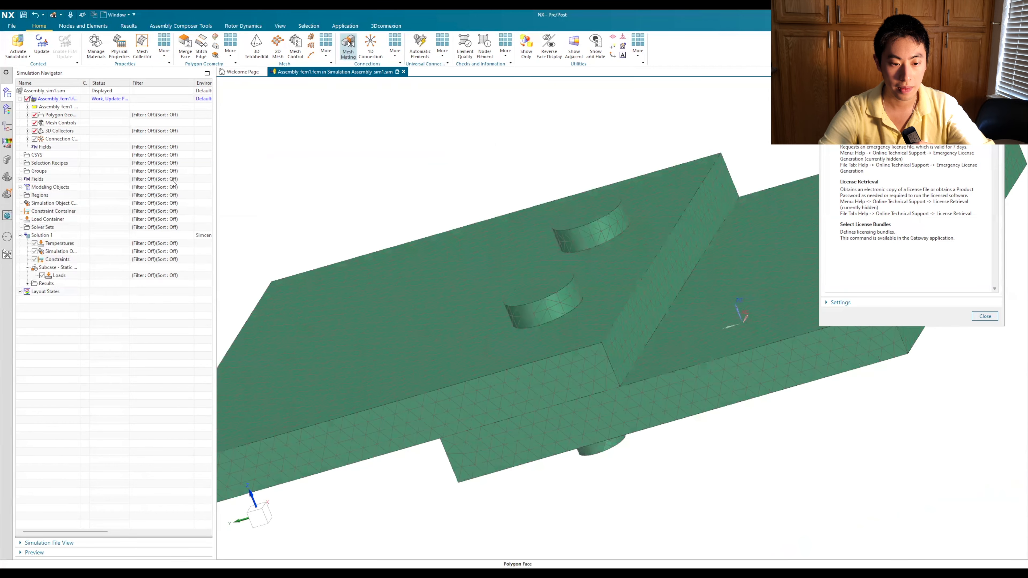
pyautogui.click(539, 438)
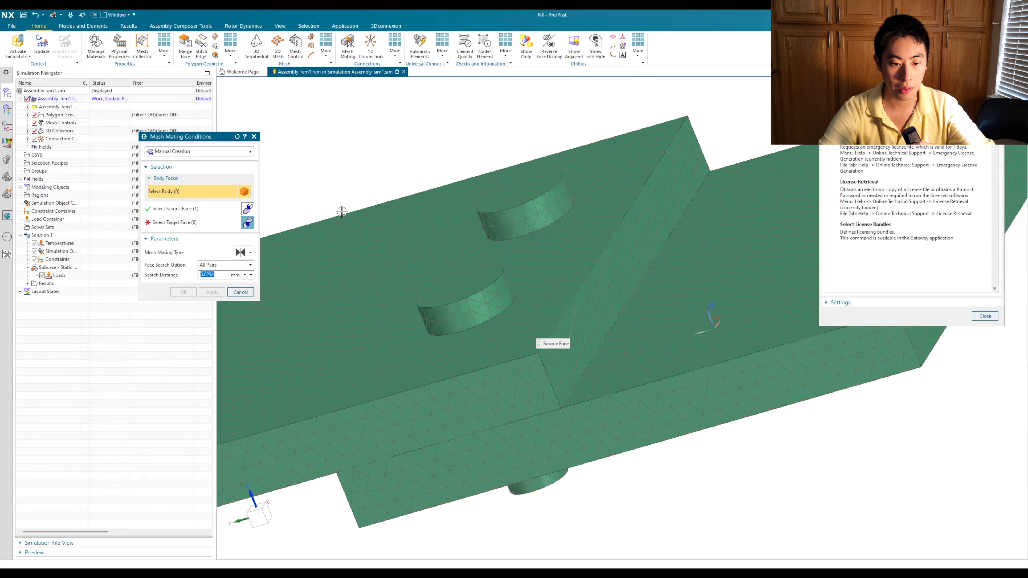
pyautogui.click(566, 316)
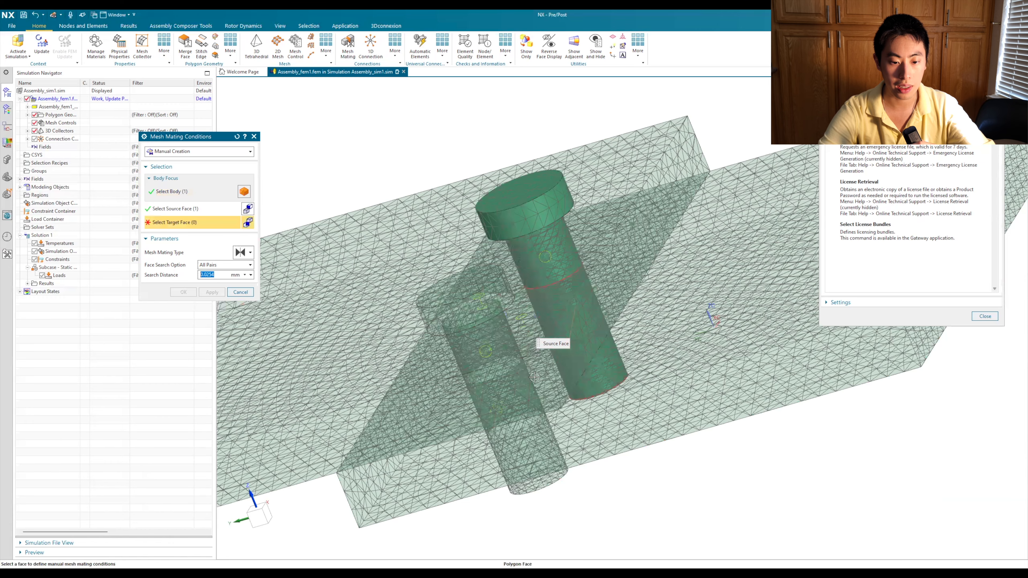
pyautogui.press('Escape')
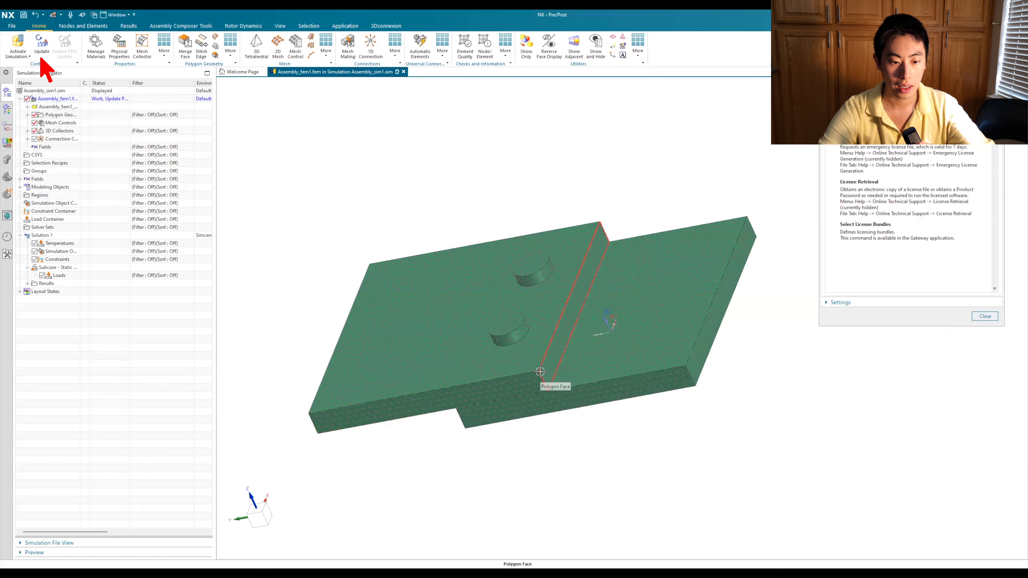
# Update the finite element model with the new mesh matings, and make the simulation active
pyautogui.moveTo(585, 395); pyautogui.dragTo(555, 410, button='middle')
pyautogui.click(42, 47)
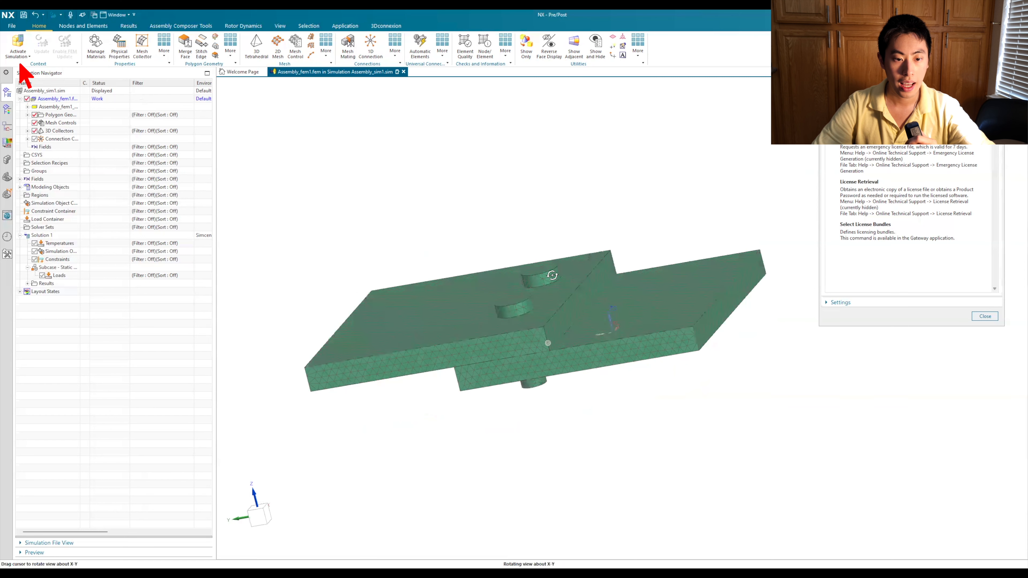
pyautogui.click(16, 43)
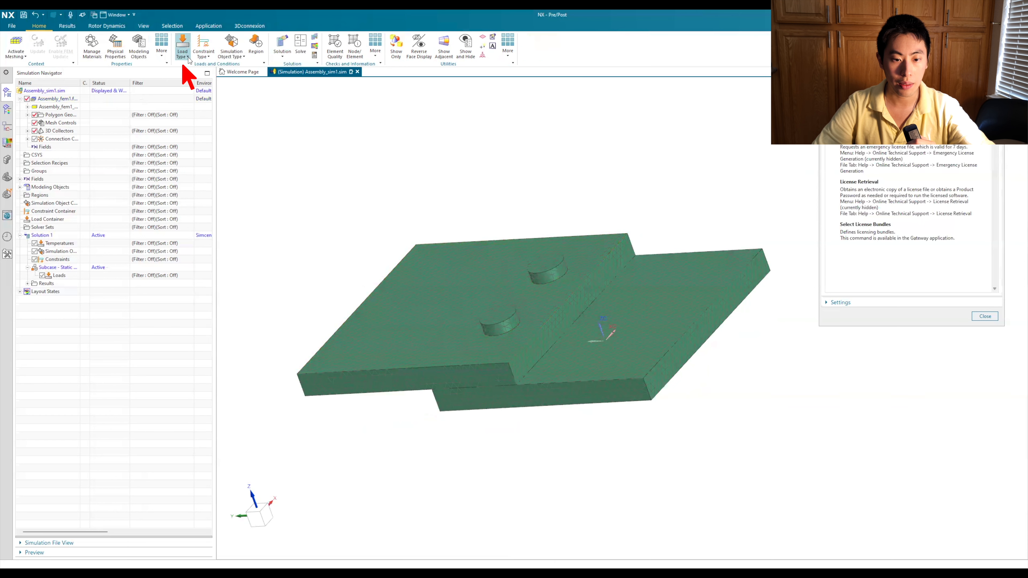
# Apply a User Defined Constraint (SPC) with all six degrees of freedom fixed to the free end face of the upper plate
pyautogui.click(188, 57)
pyautogui.click(188, 57)
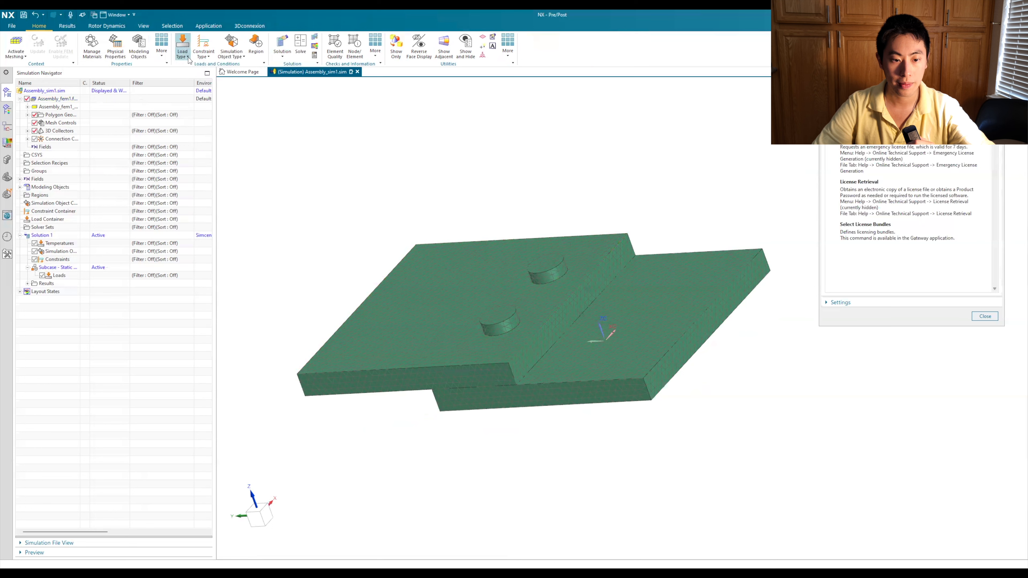
pyautogui.click(188, 59)
pyautogui.click(210, 61)
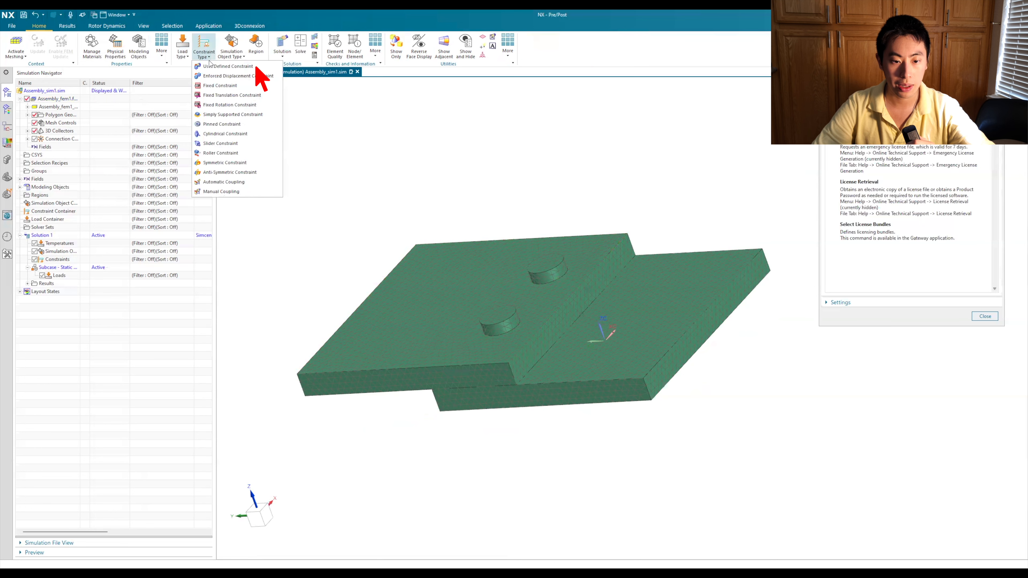
pyautogui.click(225, 68)
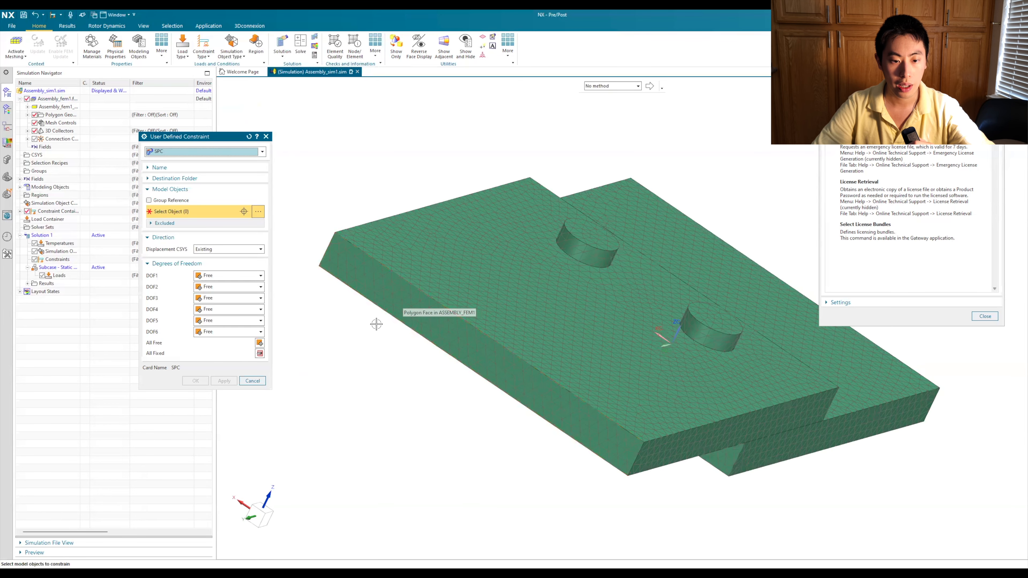
pyautogui.moveTo(377, 289); pyautogui.dragTo(416, 352, button='middle')
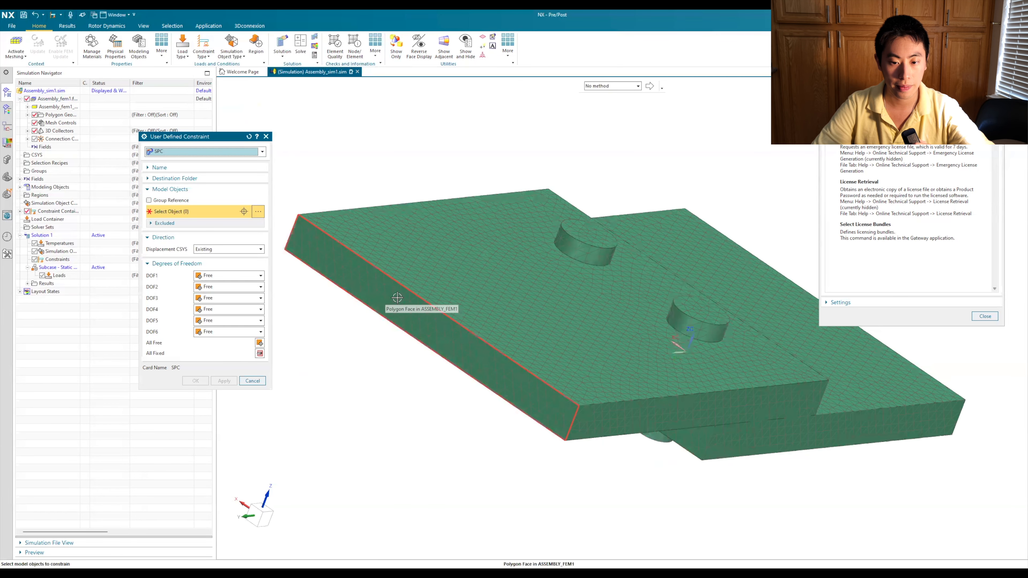
pyautogui.click(367, 284)
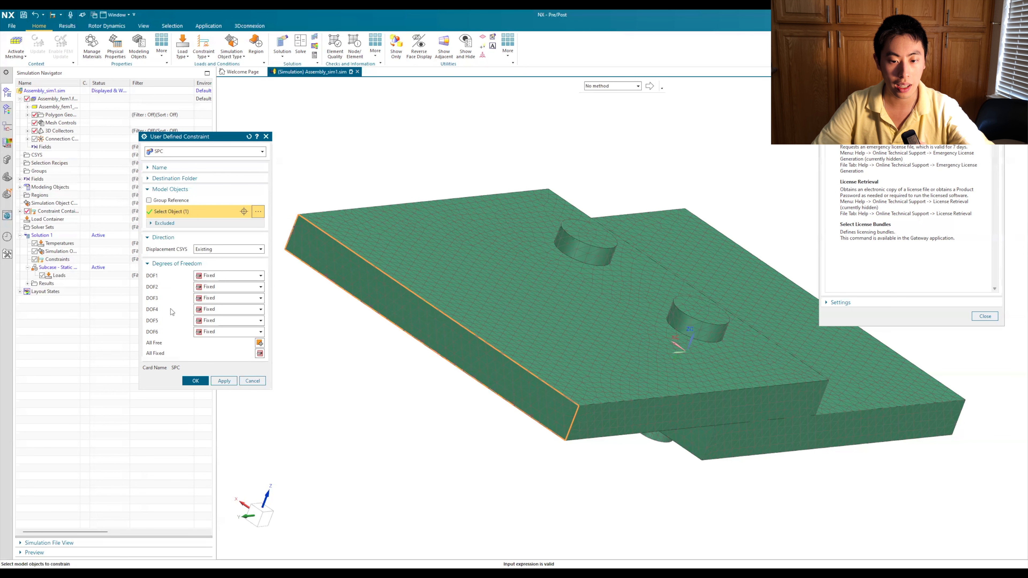
pyautogui.click(196, 381)
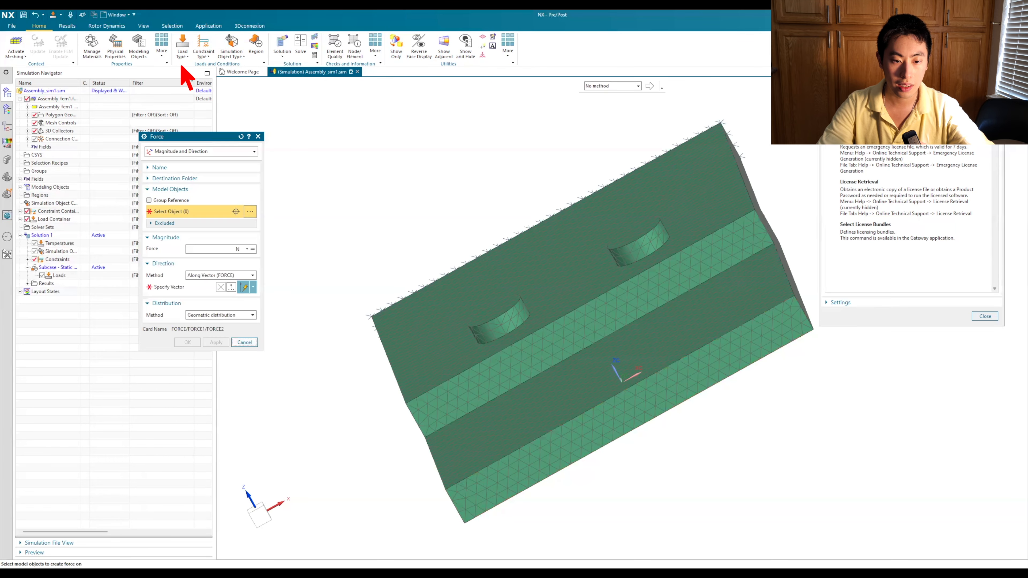
# Define a 1000 N Magnitude and Direction force on the lower plate's free end face, directed outward along the Y axis
pyautogui.click(183, 48)
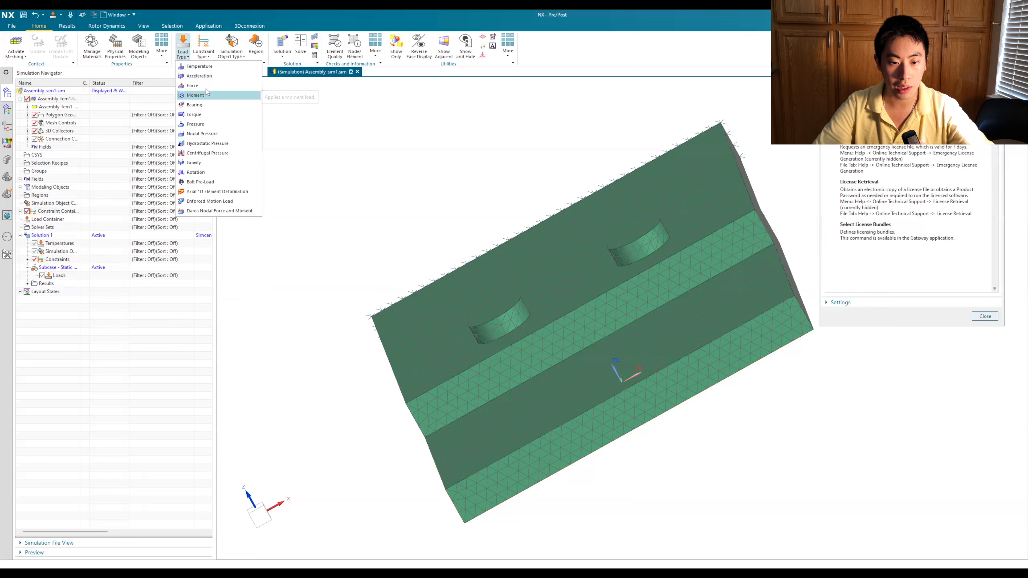
pyautogui.click(193, 85)
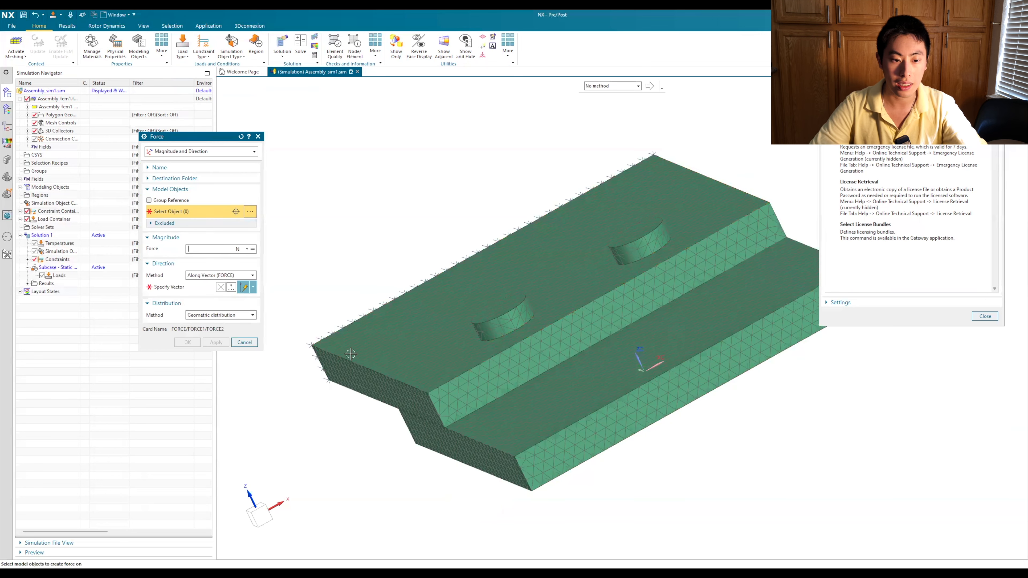
pyautogui.scroll(3, 675, 395)
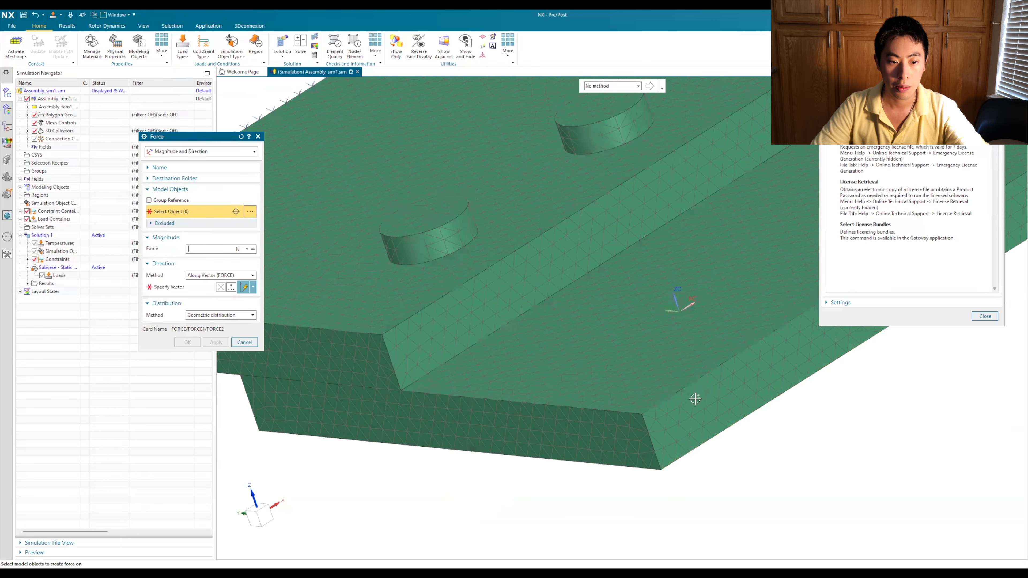
pyautogui.scroll(-5, 699, 392)
pyautogui.click(707, 400)
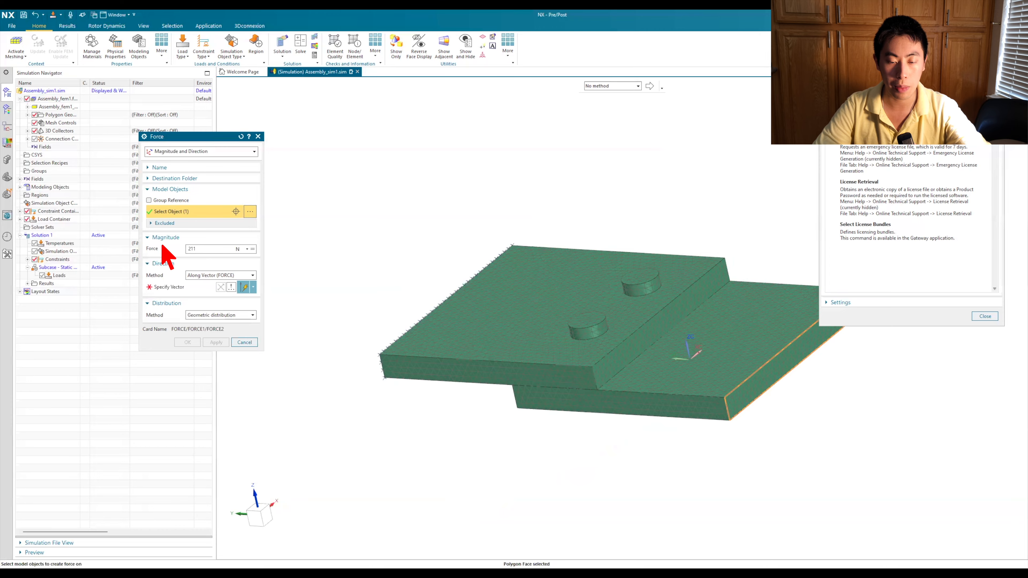
pyautogui.press('BackSpace')
pyautogui.press('BackSpace')
pyautogui.press('BackSpace')
pyautogui.write('1000')
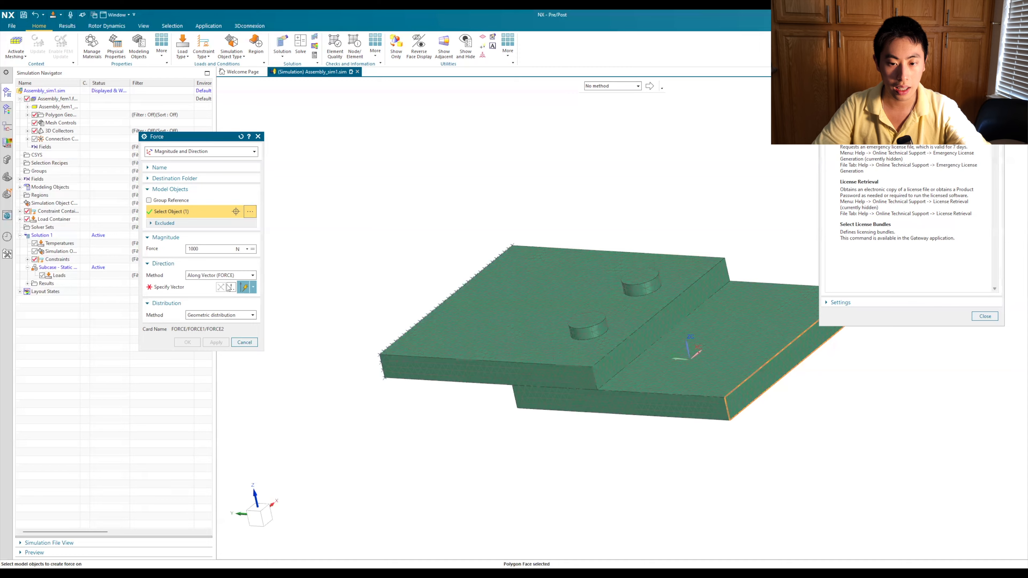
pyautogui.click(185, 289)
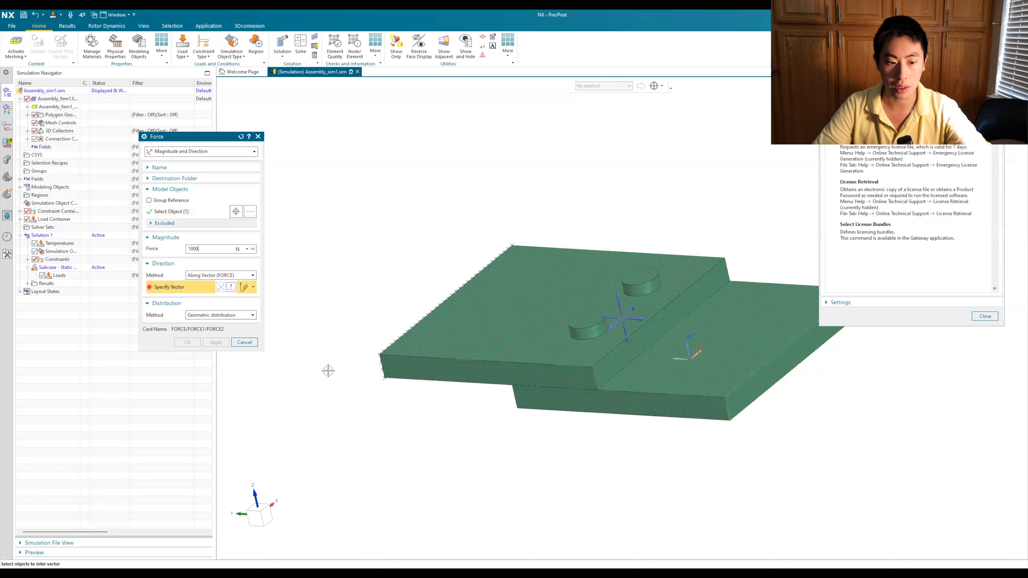
pyautogui.moveTo(633, 355); pyautogui.dragTo(628, 318, button='middle')
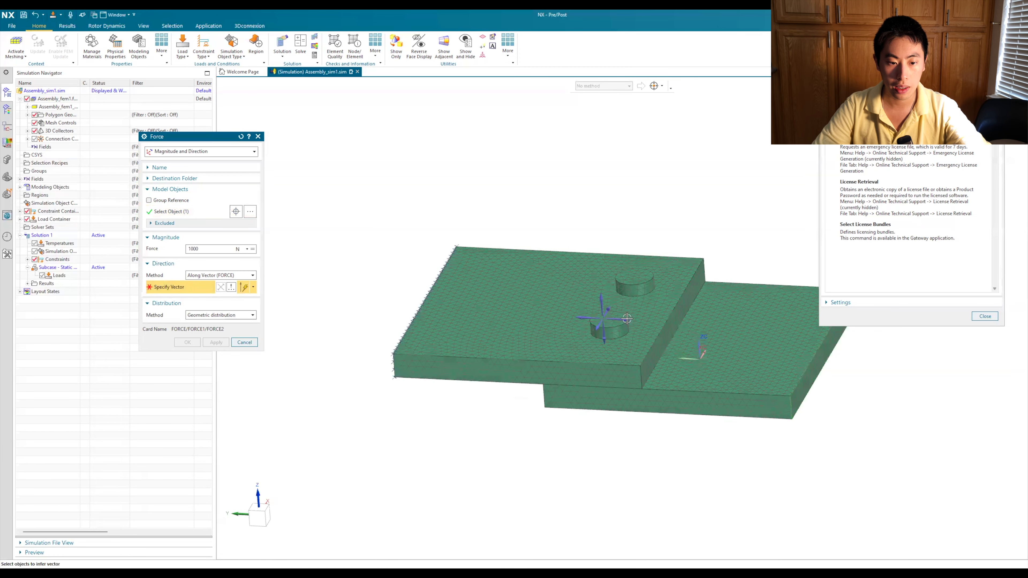
pyautogui.click(622, 319)
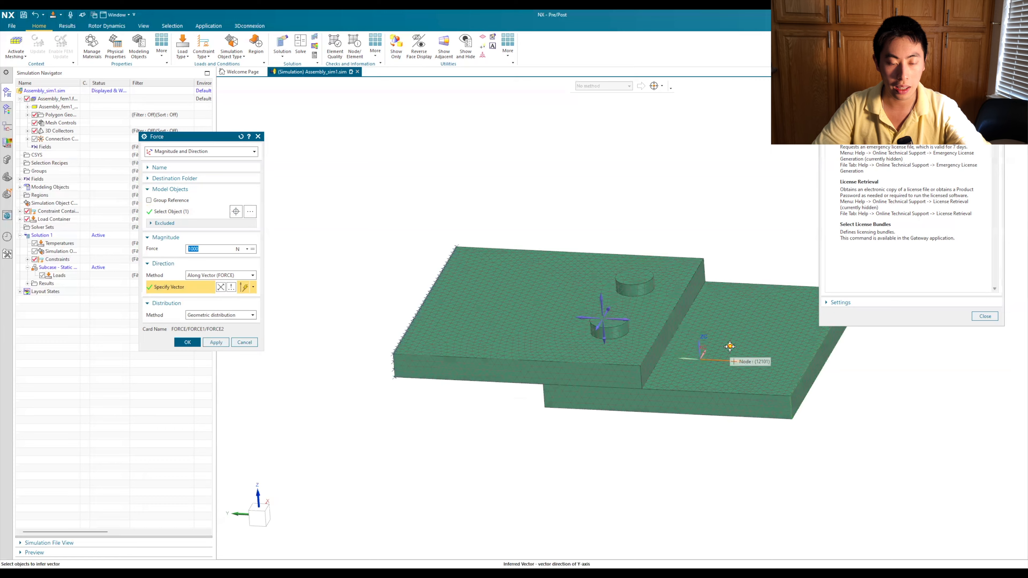
# Review the force's distribution methods, keep Geometric distribution, and create the load
pyautogui.click(205, 315)
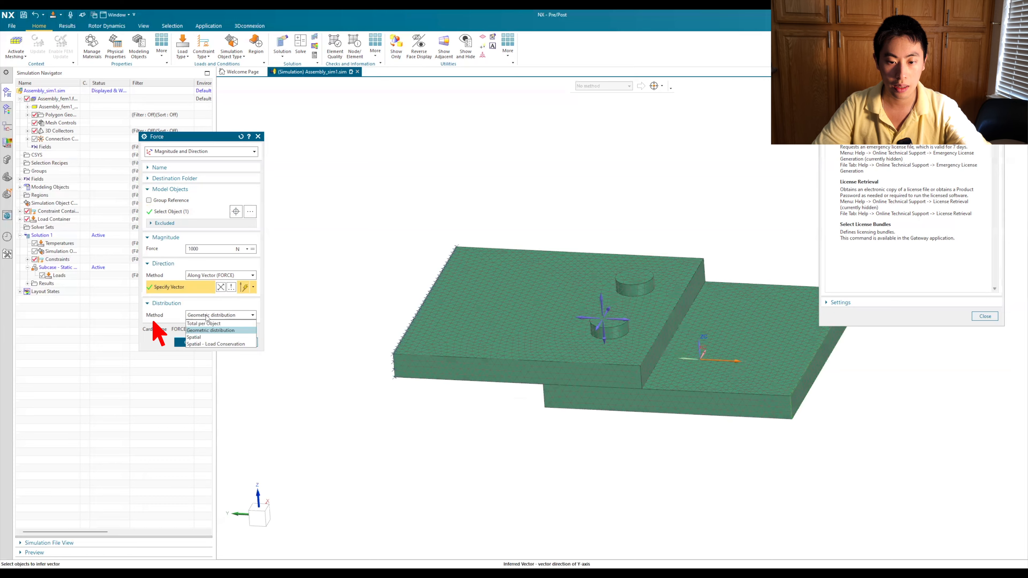
pyautogui.click(219, 316)
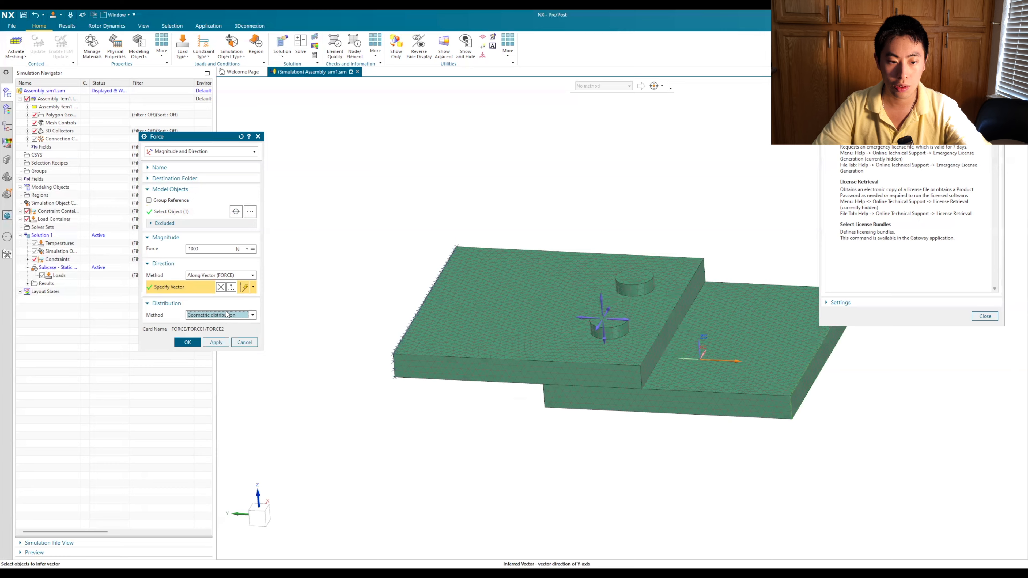
pyautogui.click(226, 315)
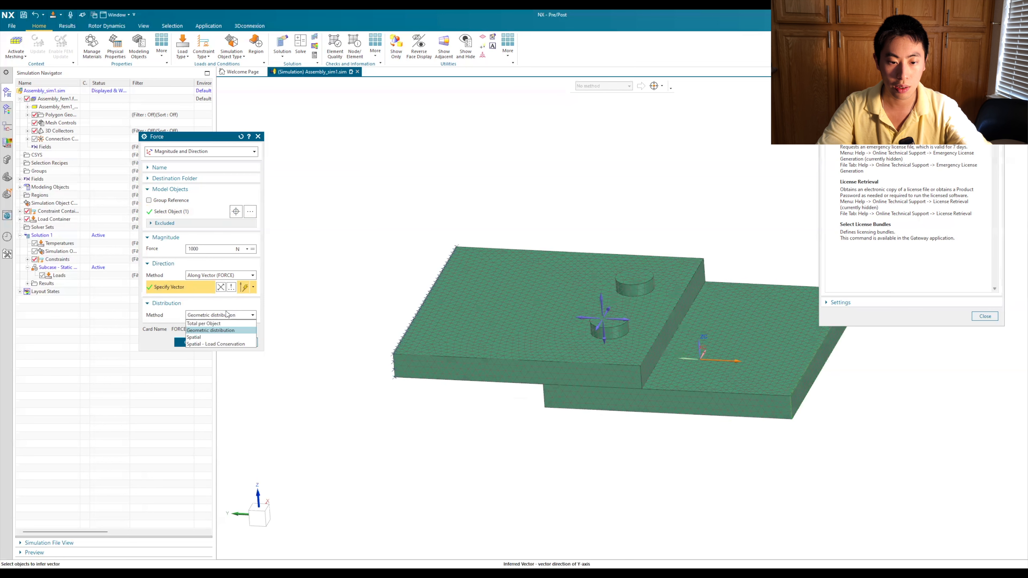
pyautogui.moveTo(730, 510); pyautogui.dragTo(780, 375, button='middle')
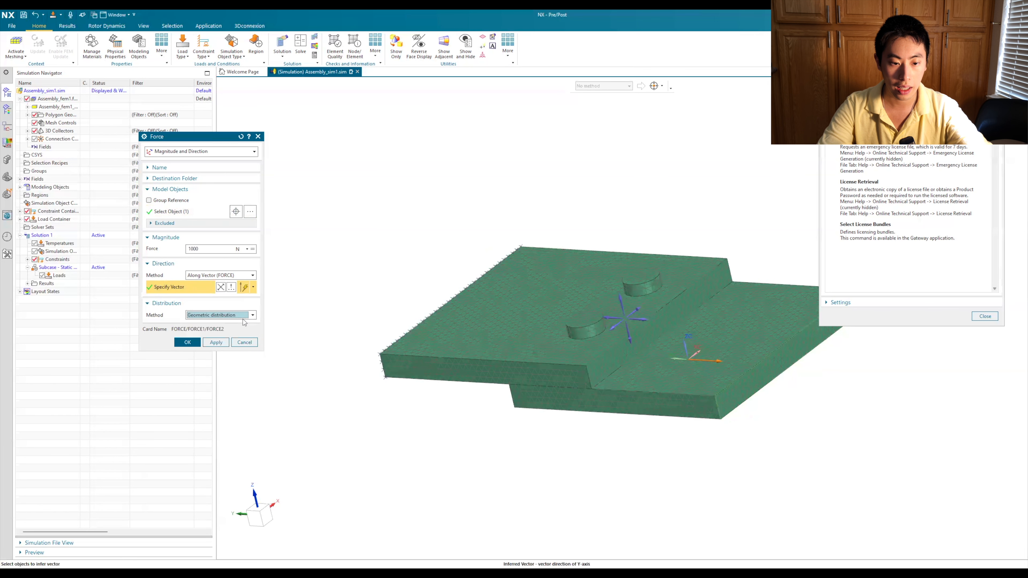
pyautogui.click(246, 315)
pyautogui.click(226, 331)
pyautogui.click(186, 342)
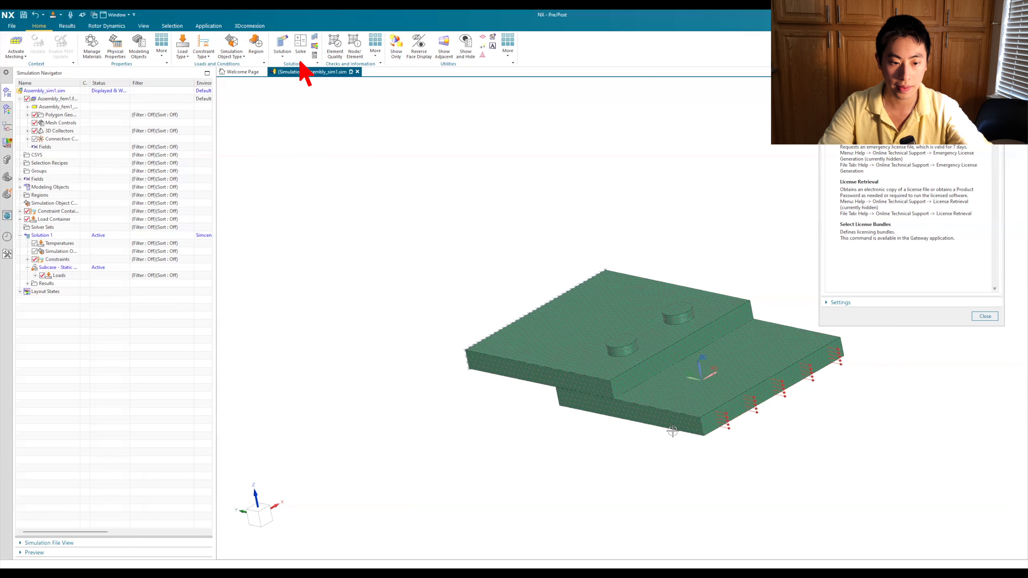
# Solve Solution 1, and open its Structural results with the available result types listed
pyautogui.click(298, 45)
pyautogui.click(212, 240)
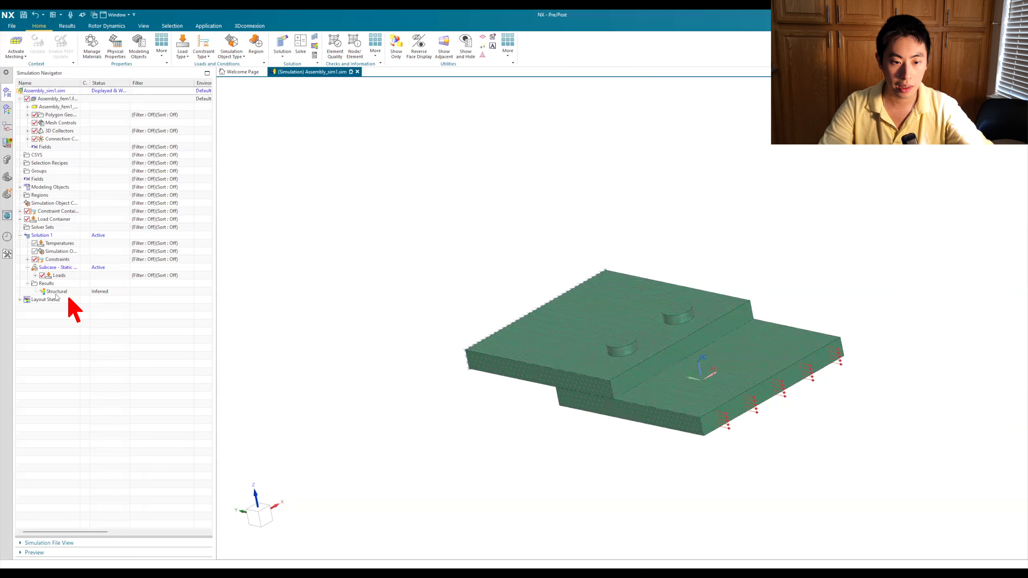
pyautogui.click(55, 293)
pyautogui.rightClick(55, 293)
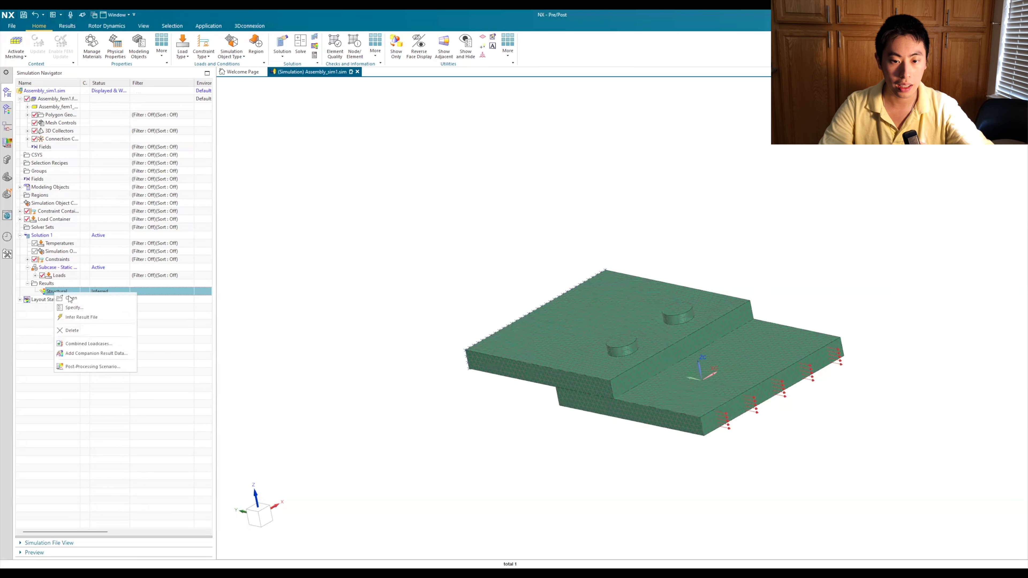
pyautogui.click(70, 299)
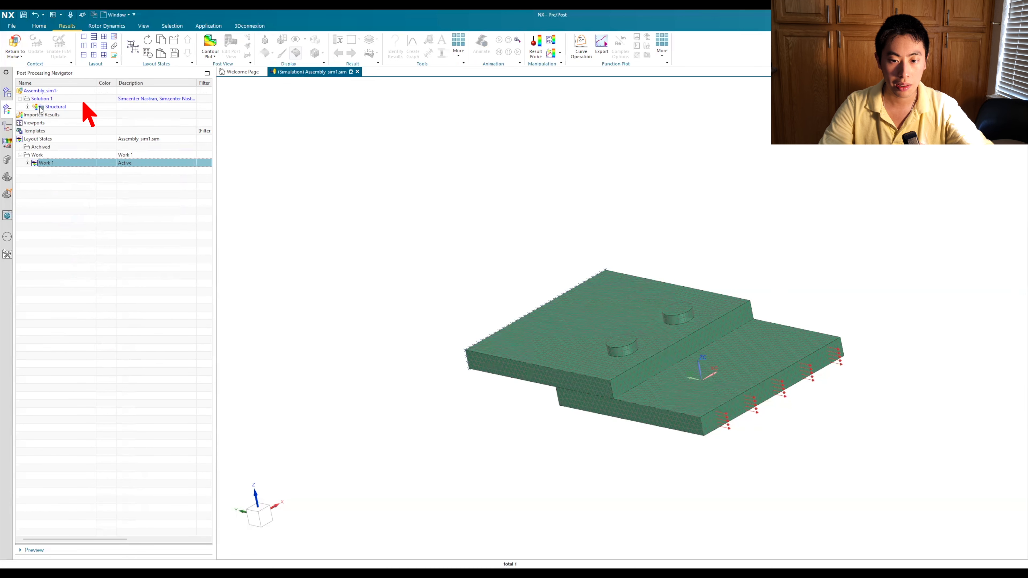
pyautogui.click(27, 107)
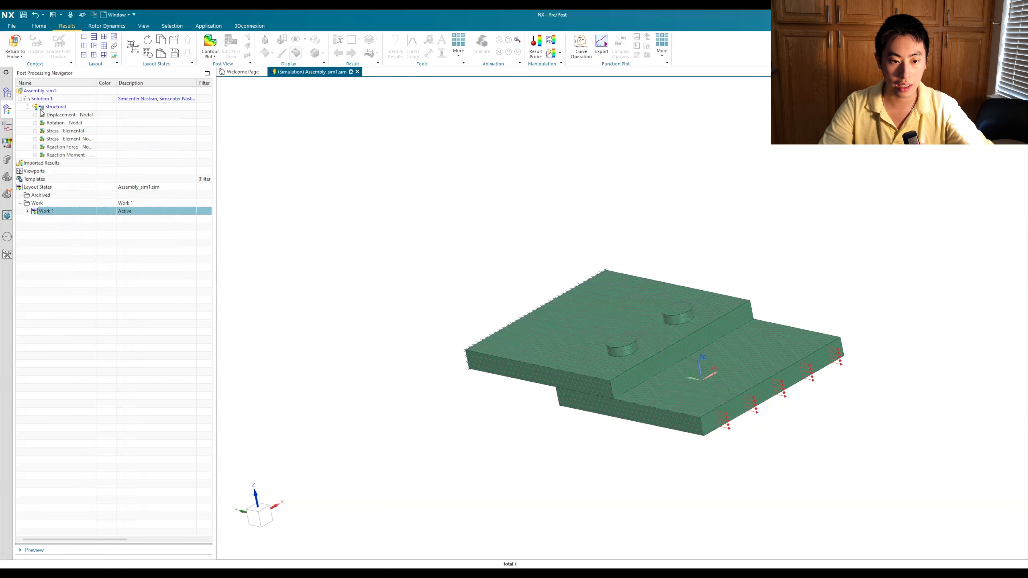
# Plot the Stress - Elemental result as a Von-Mises contour on the deformed assembly and examine the upper plate's top and underside
pyautogui.click(62, 114)
pyautogui.click(64, 122)
pyautogui.click(66, 131)
pyautogui.doubleClick(62, 131)
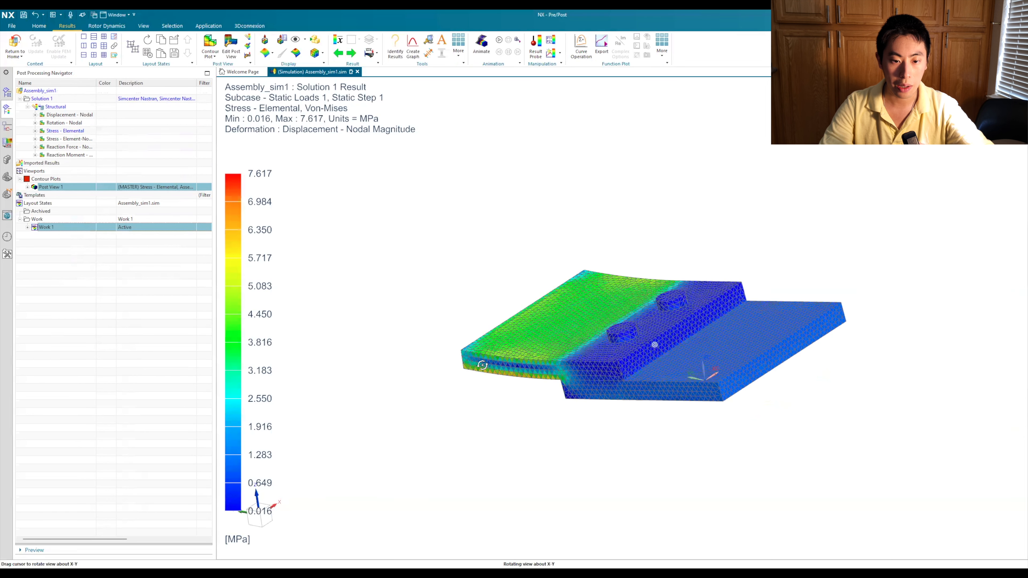
pyautogui.moveTo(522, 354); pyautogui.dragTo(537, 335, button='middle')
pyautogui.scroll(2, 540, 338)
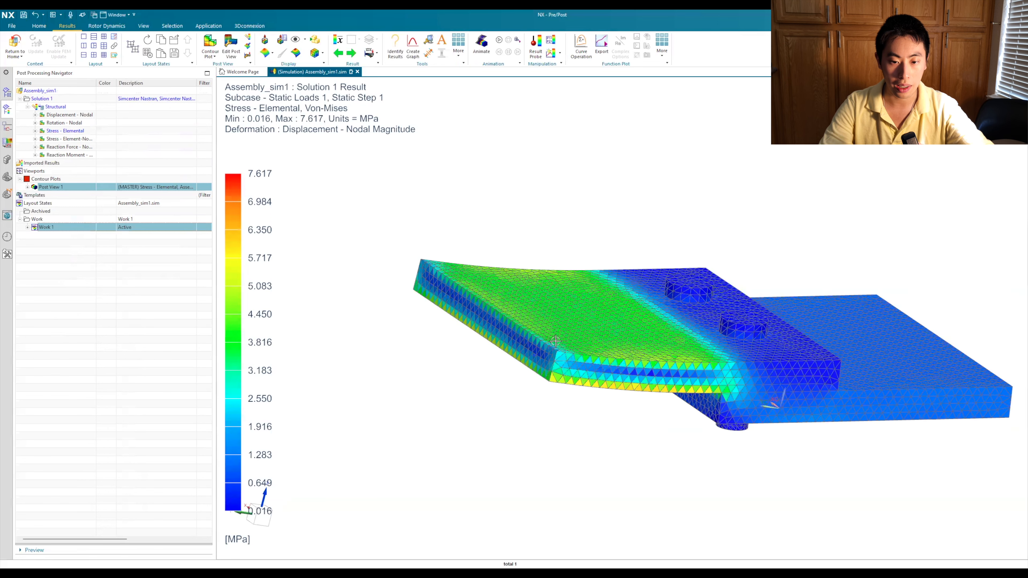
pyautogui.moveTo(614, 320); pyautogui.dragTo(585, 326, button='middle')
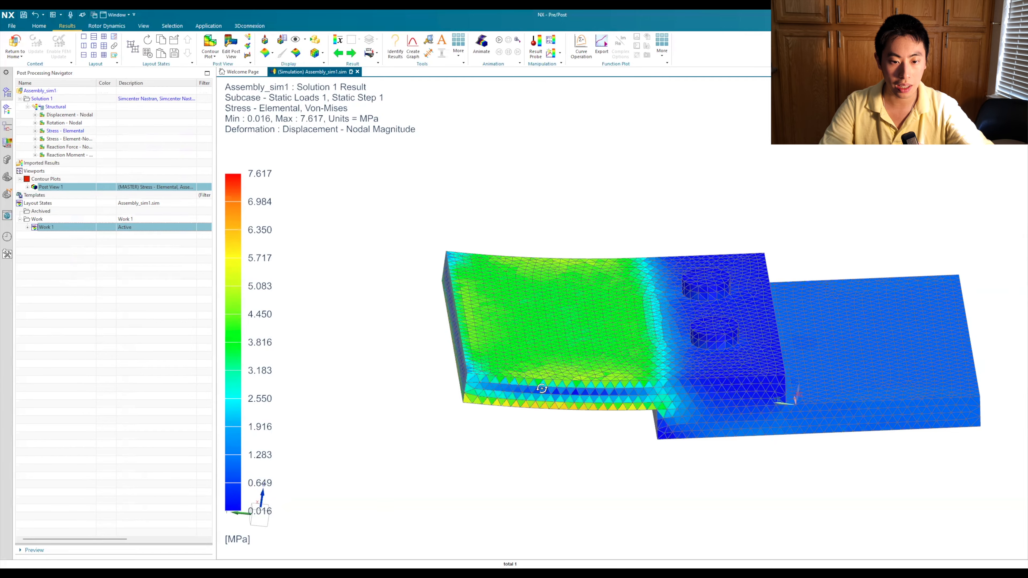
pyautogui.moveTo(543, 388); pyautogui.dragTo(582, 344, button='middle')
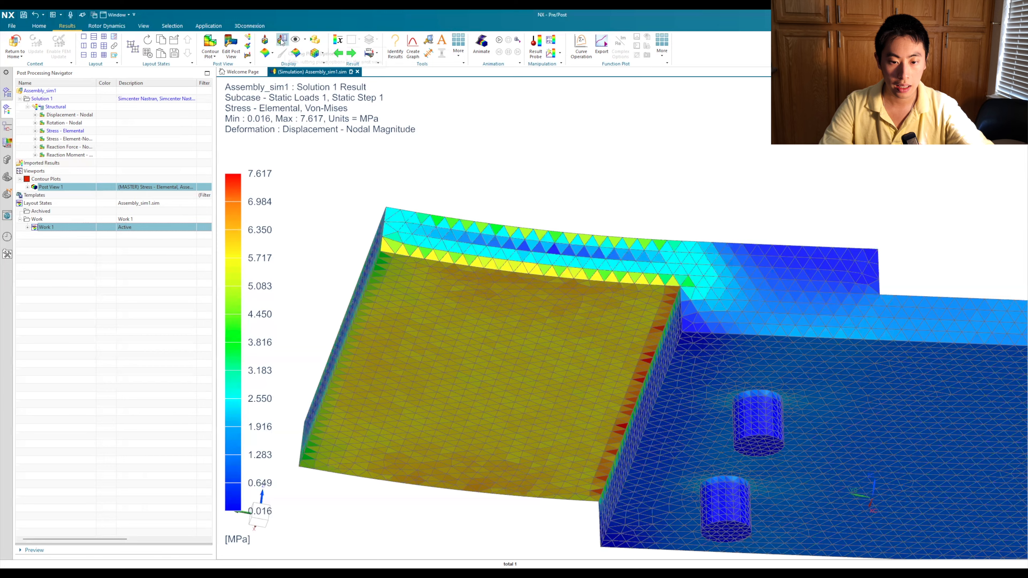
# Section the stress plot along X through a node picked on the upper plate's underside where it meets the lower plate's edge, and inspect the cut
pyautogui.click(281, 41)
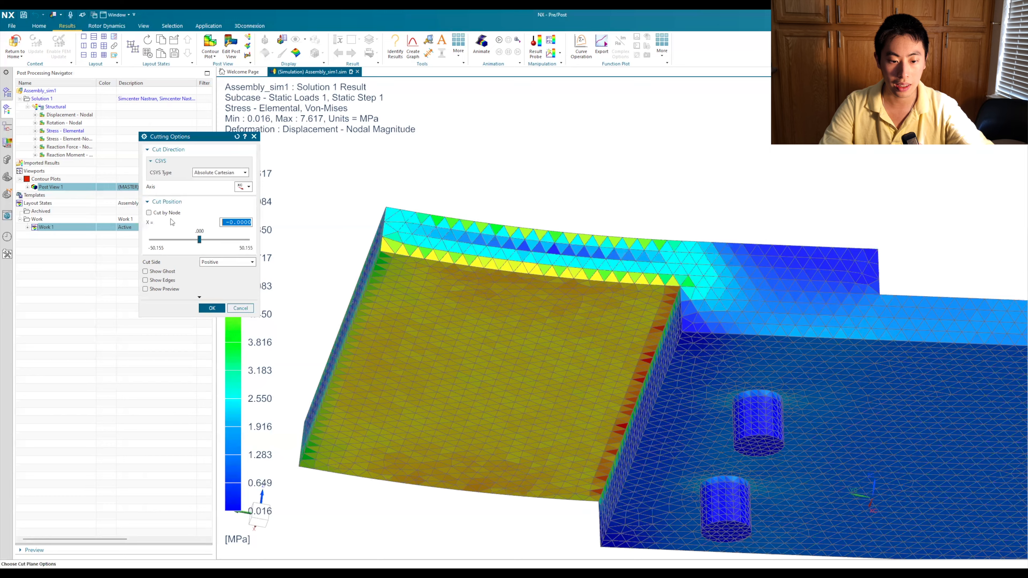
pyautogui.click(176, 213)
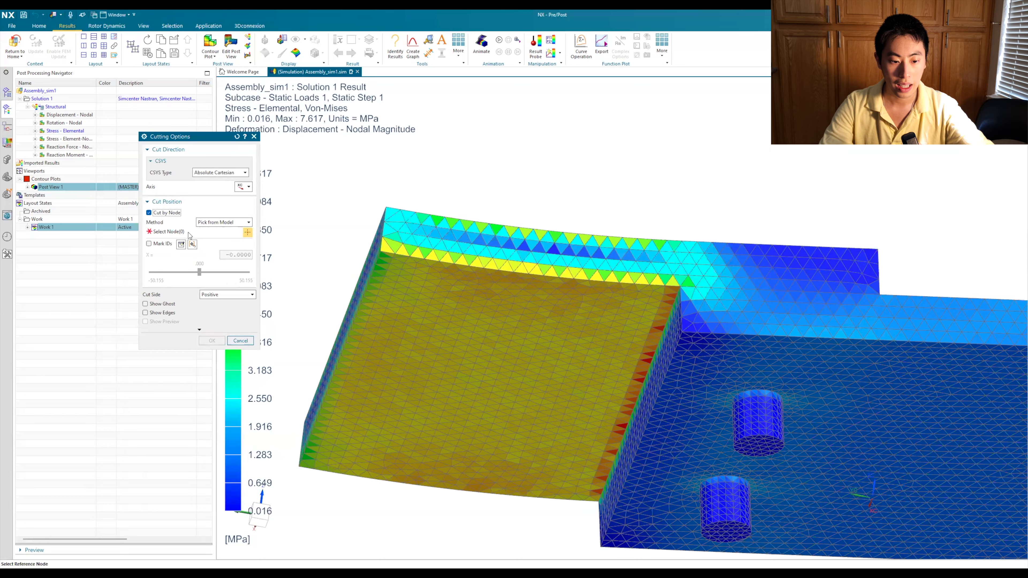
pyautogui.click(647, 373)
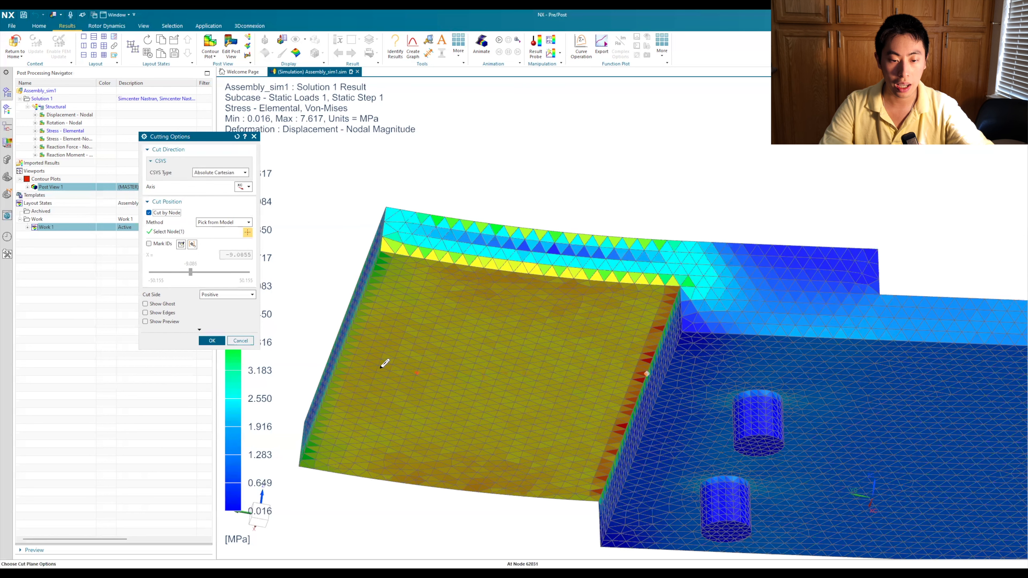
pyautogui.click(212, 341)
pyautogui.moveTo(741, 409)
pyautogui.mouseDown(button='middle')
pyautogui.moveTo(779, 472)
pyautogui.moveTo(855, 431)
pyautogui.moveTo(878, 390)
pyautogui.mouseUp(button='middle')
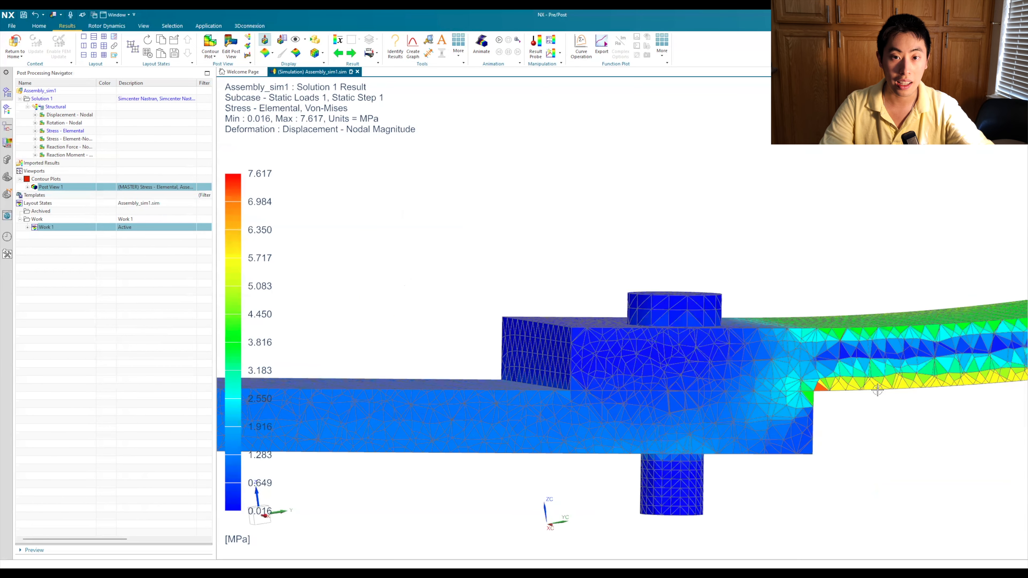
pyautogui.scroll(3, 768, 392)
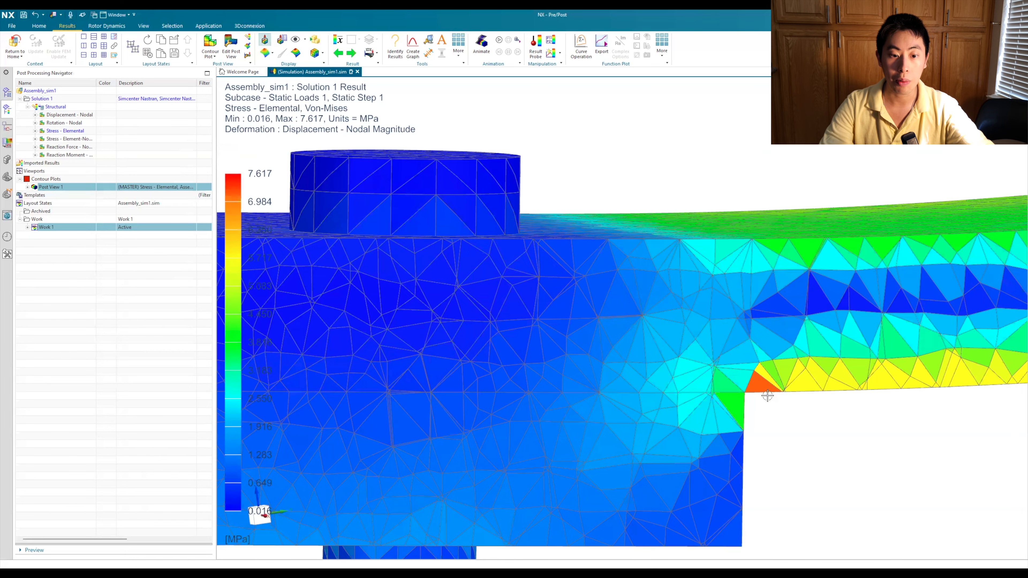
pyautogui.scroll(-5, 769, 399)
pyautogui.moveTo(741, 422); pyautogui.dragTo(727, 390, button='middle')
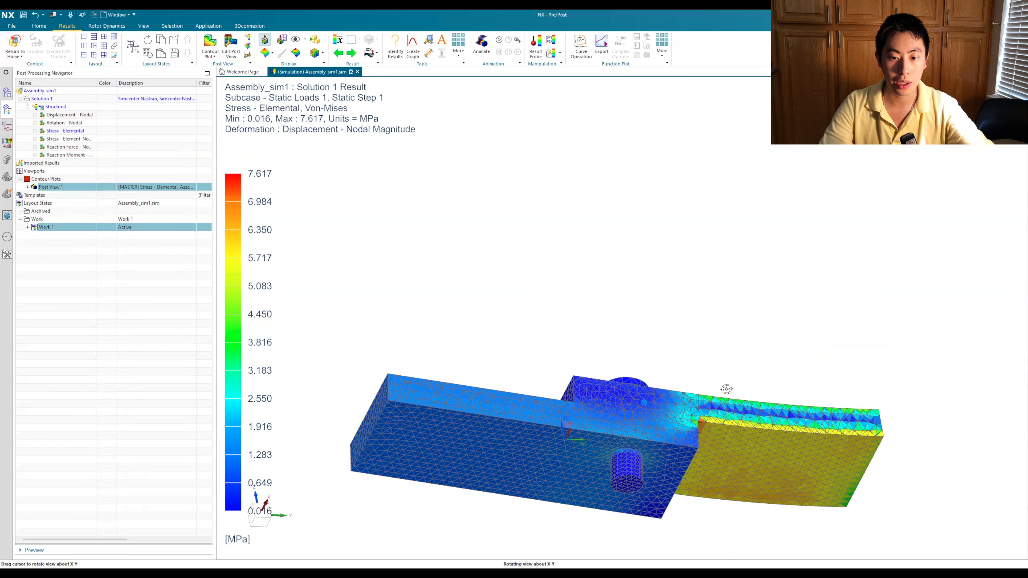